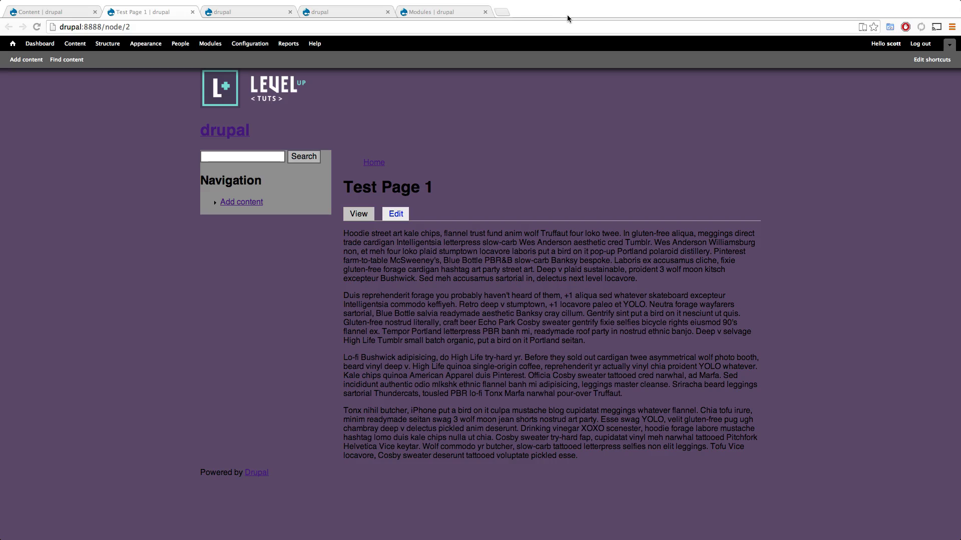
Review the Panels modules, highlighting Panels everywhere and its Chaos Tools dependency
click(462, 11)
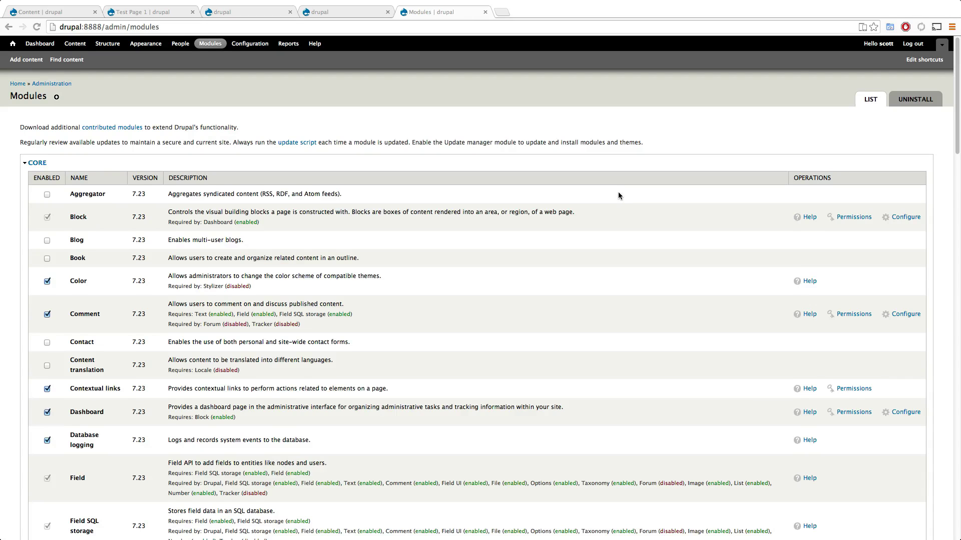
scroll(617, 191, down, 7)
scroll(617, 201, down, 20)
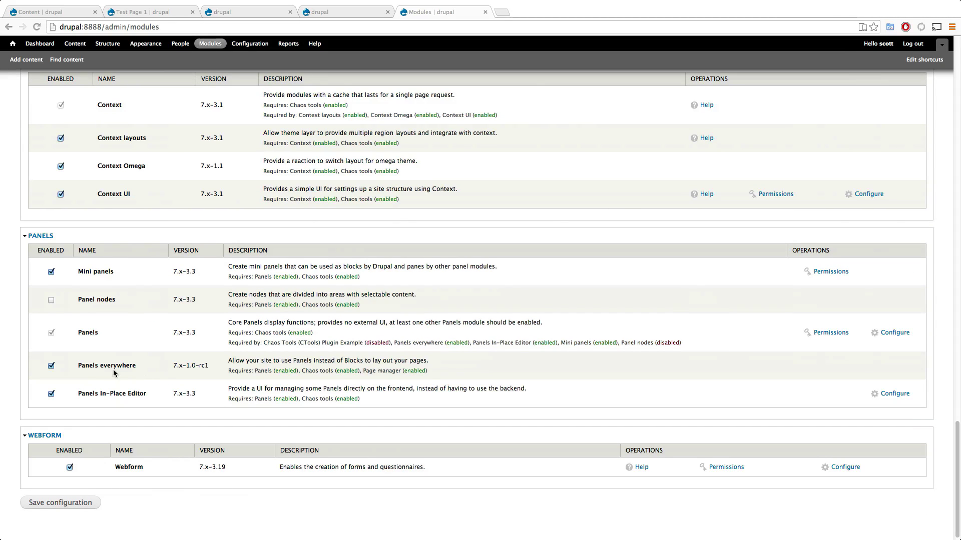
drag(92, 369, 79, 368)
drag(320, 344, 265, 345)
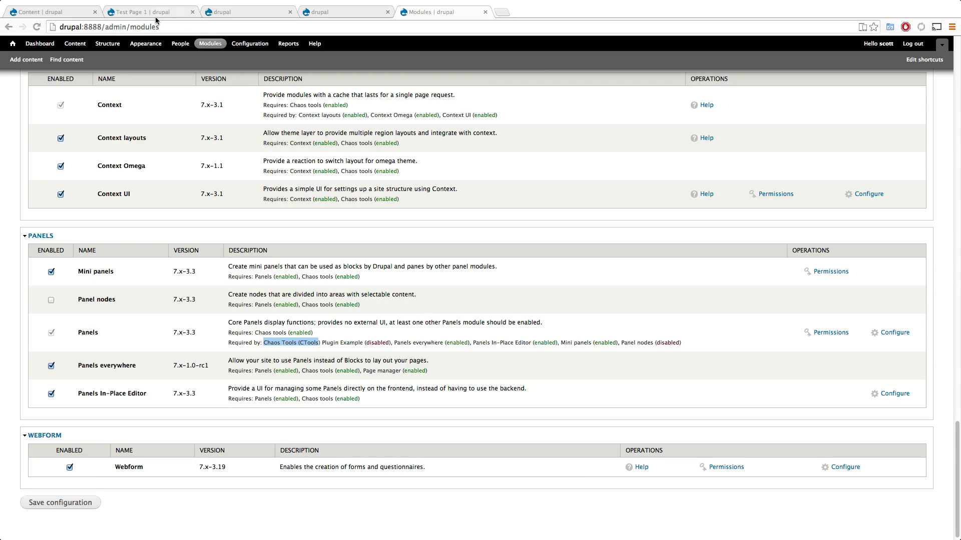
Delete the 'front' context under Structure > Context, leaving the list empty
click(30, 13)
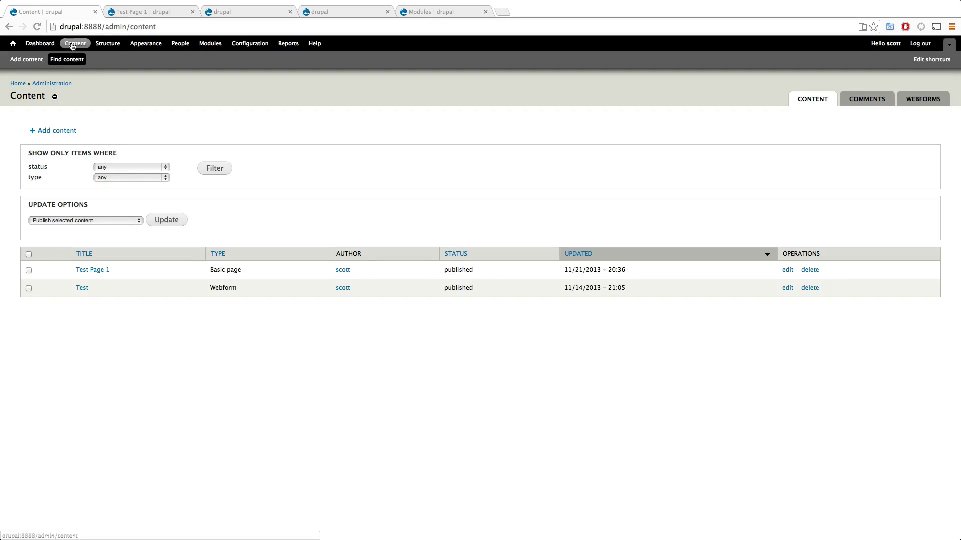
click(108, 44)
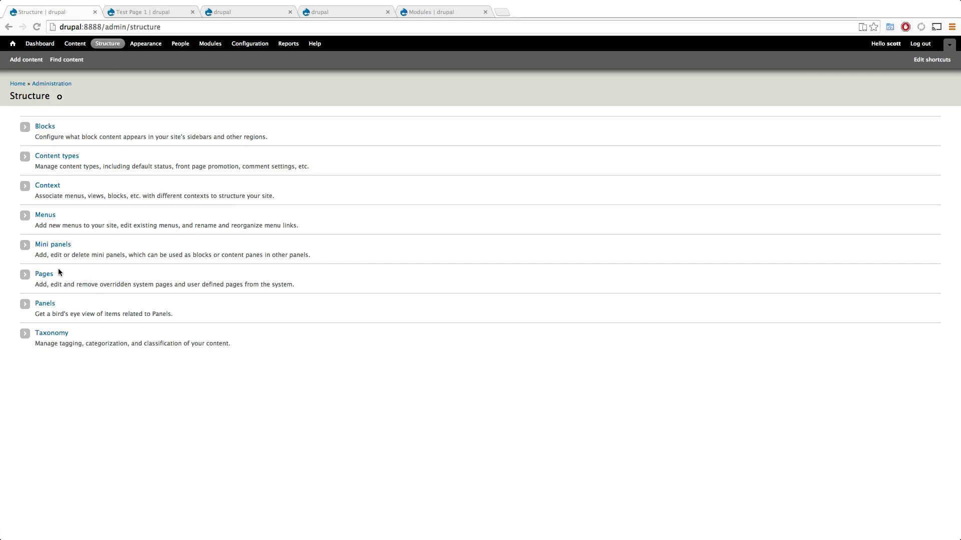
click(50, 187)
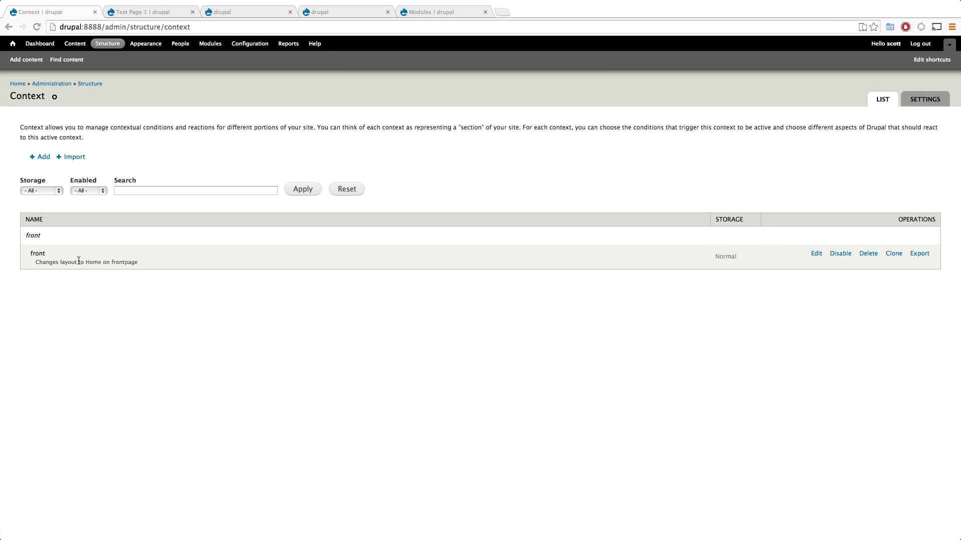
drag(80, 261, 26, 234)
click(862, 254)
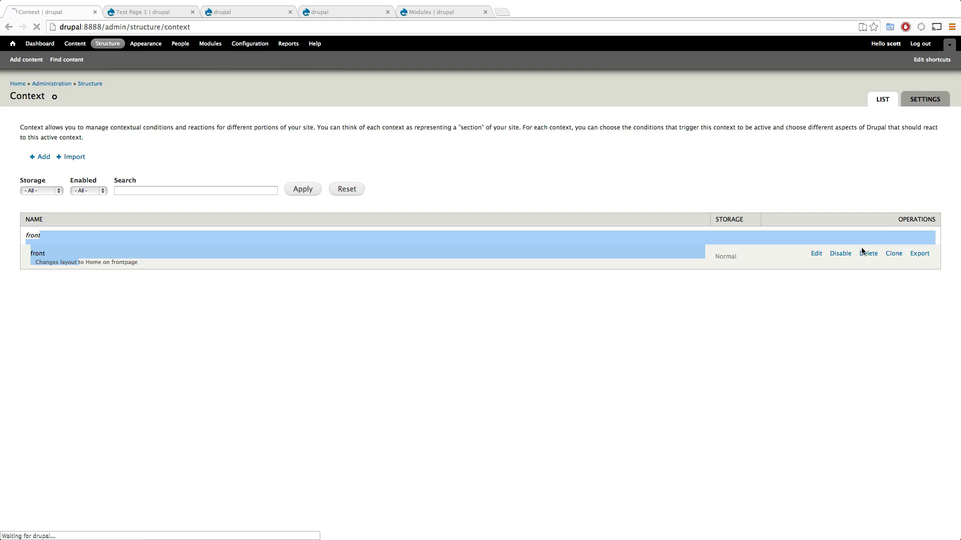
click(36, 141)
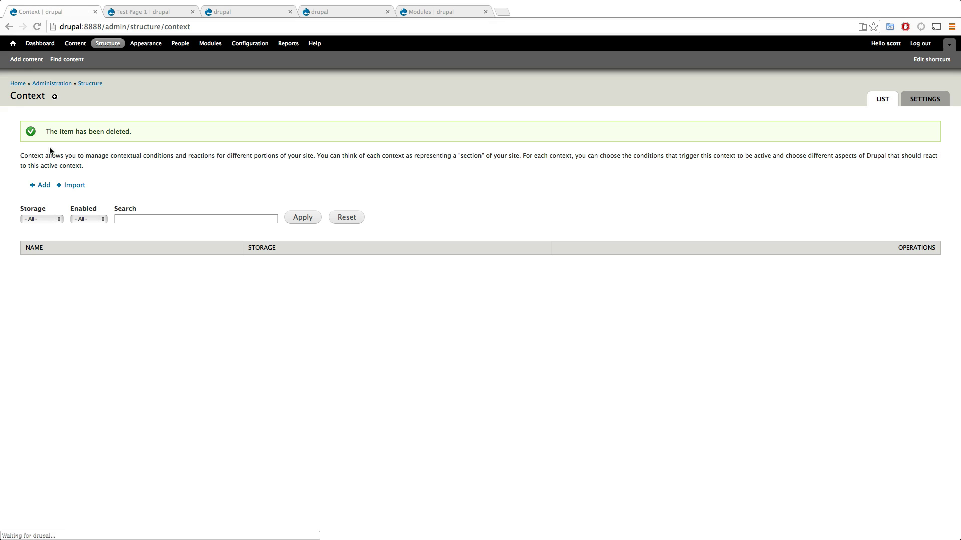
click(133, 12)
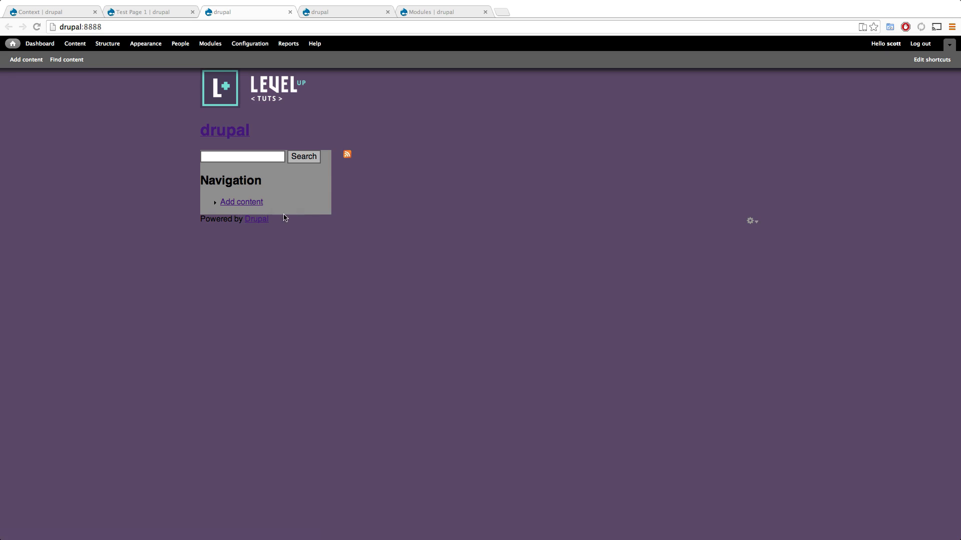
drag(750, 219, 414, 184)
click(458, 280)
click(158, 14)
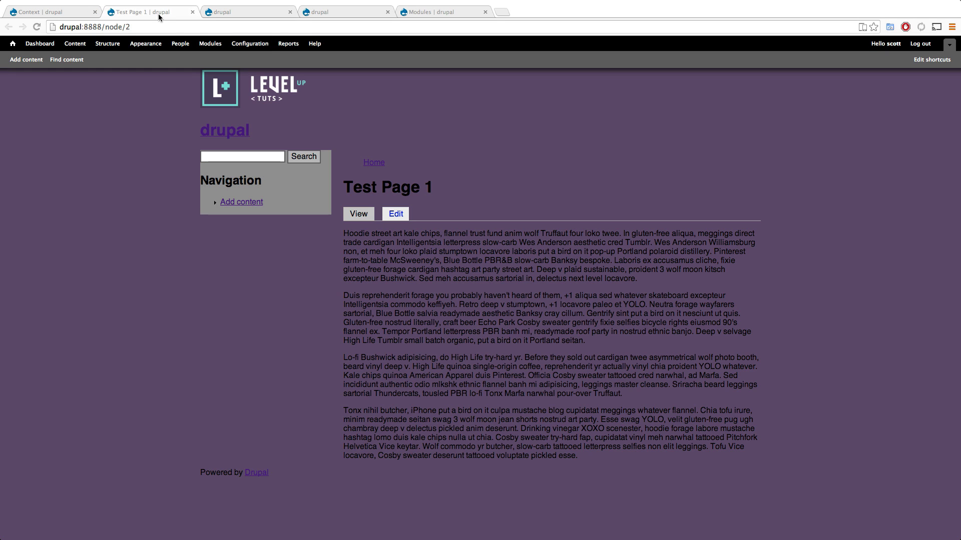
click(240, 13)
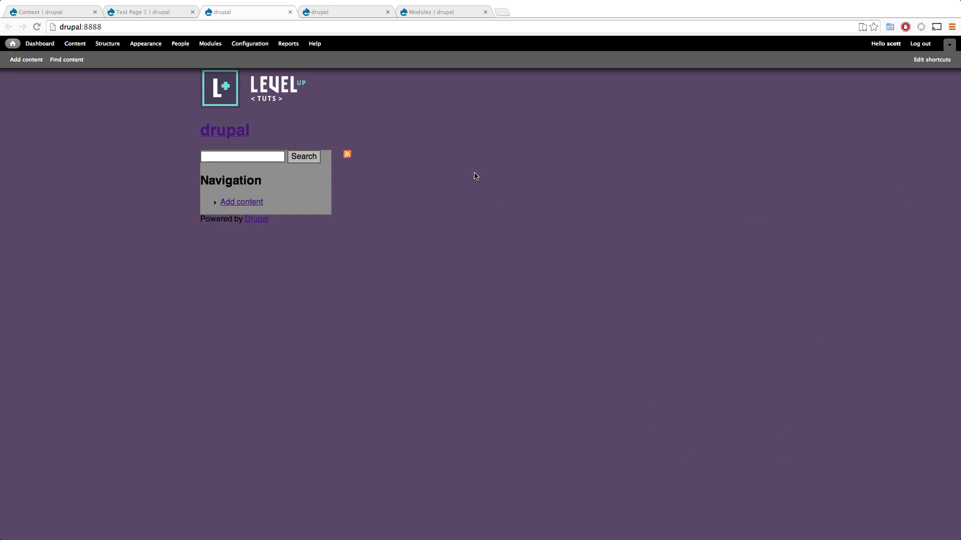
click(116, 12)
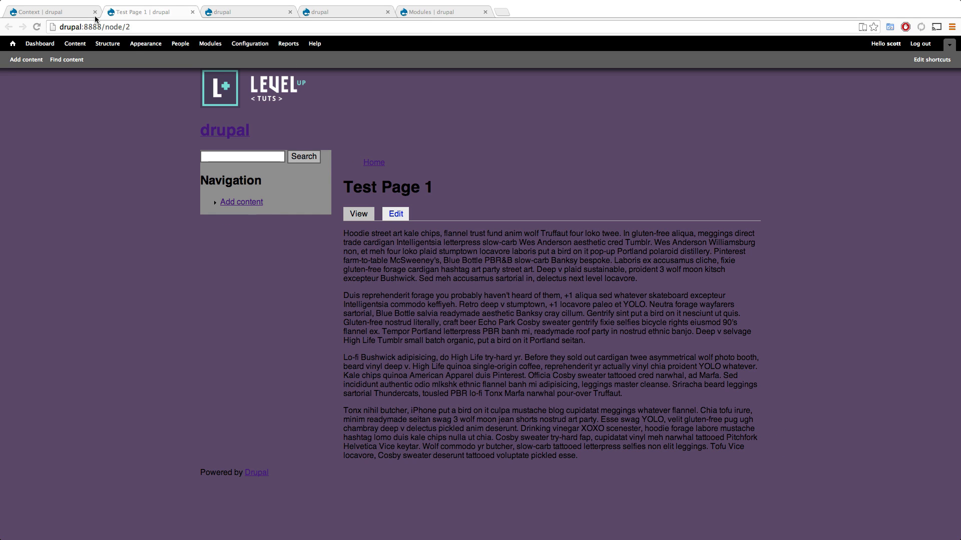
click(67, 14)
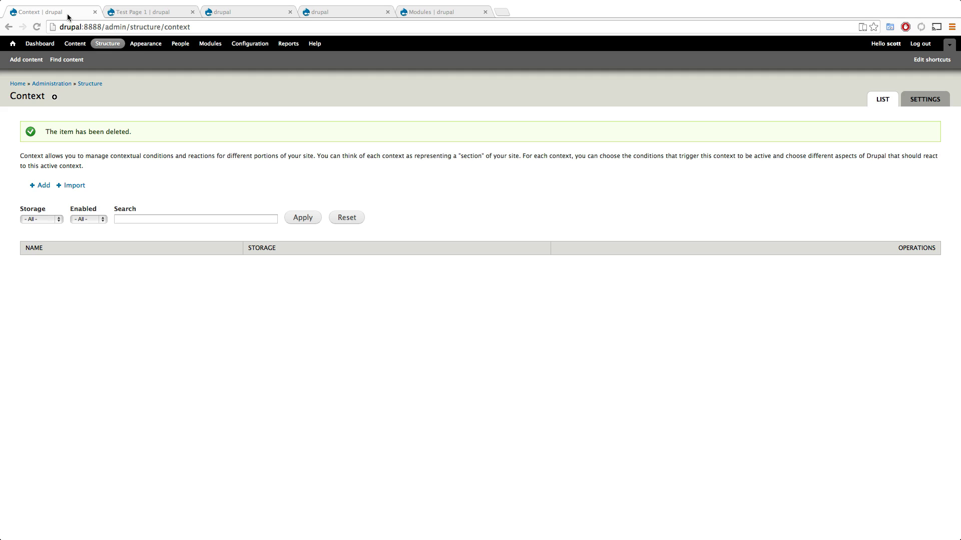
click(163, 15)
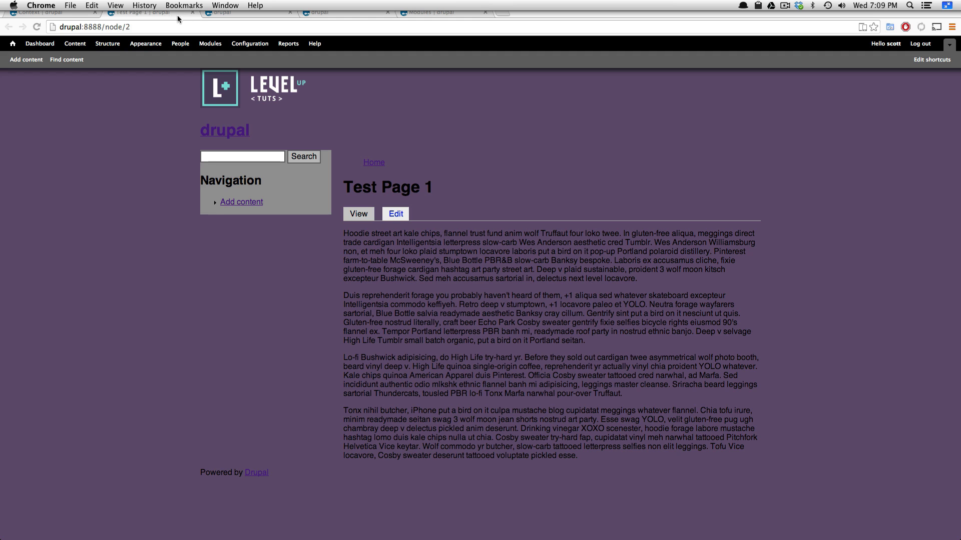
click(236, 15)
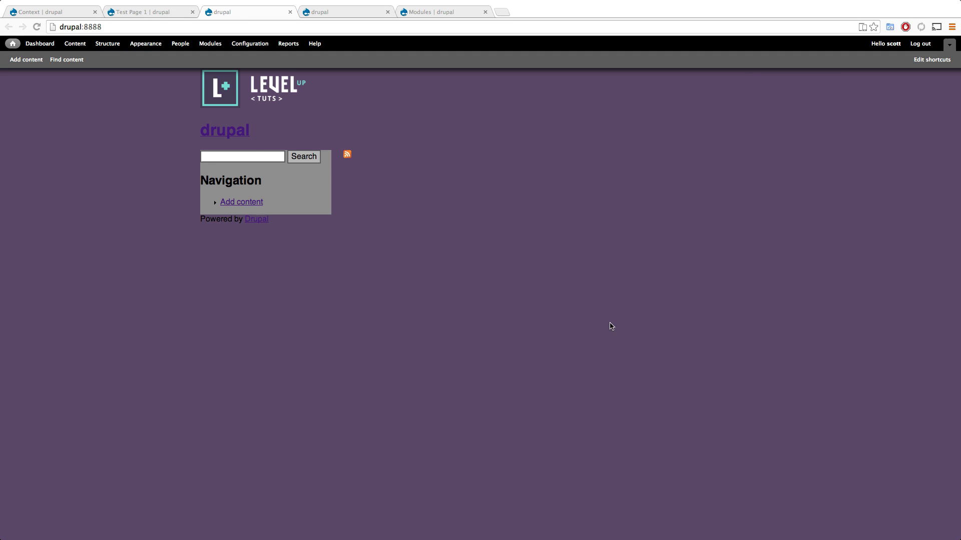
click(148, 16)
click(248, 16)
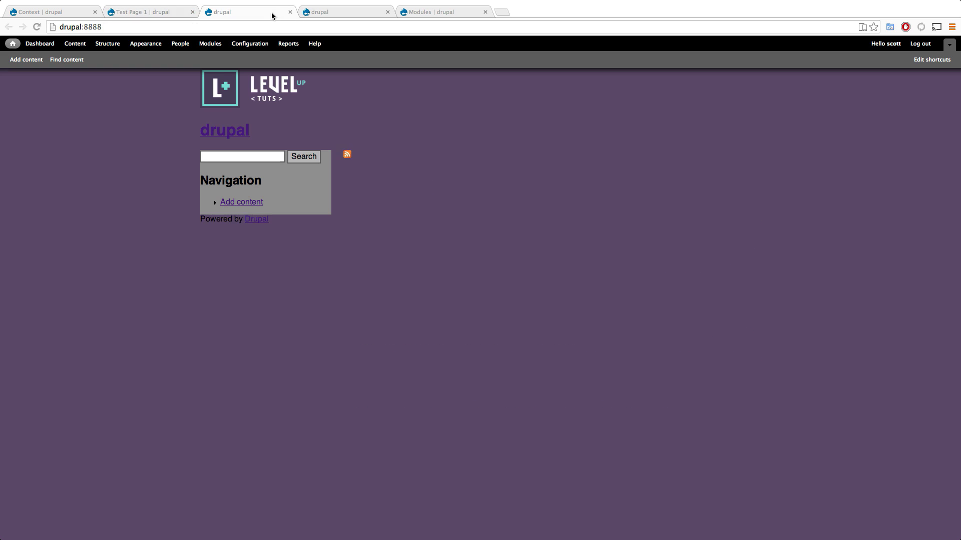
click(153, 11)
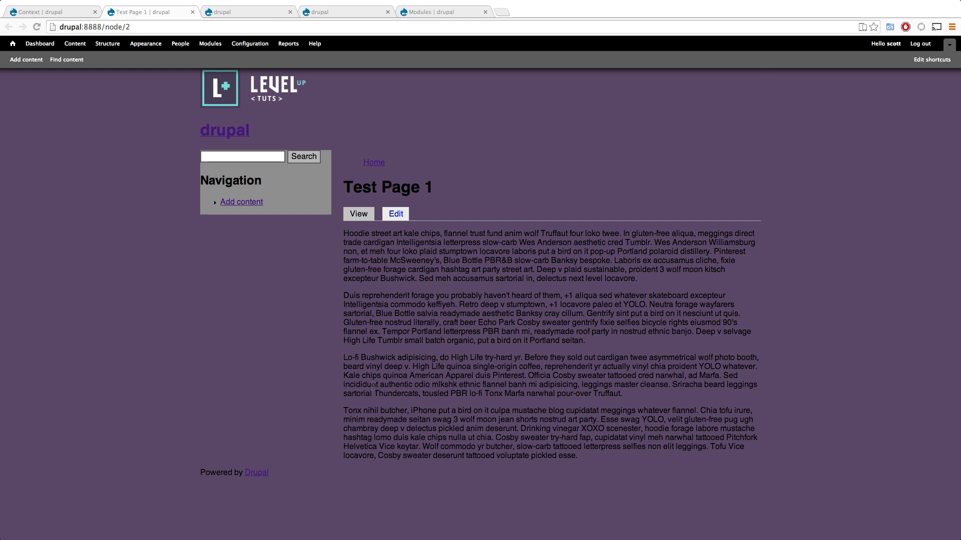
drag(346, 358, 535, 429)
click(541, 435)
click(235, 13)
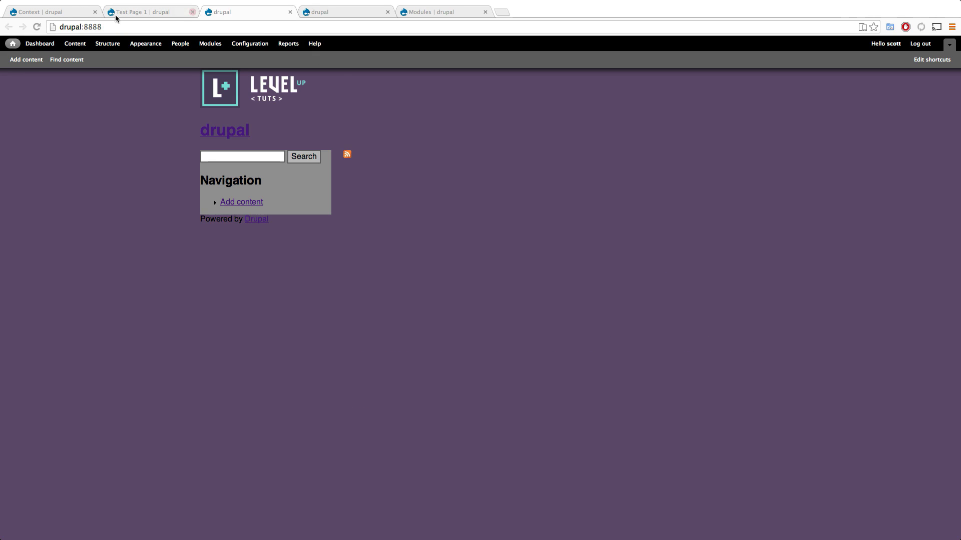
click(36, 12)
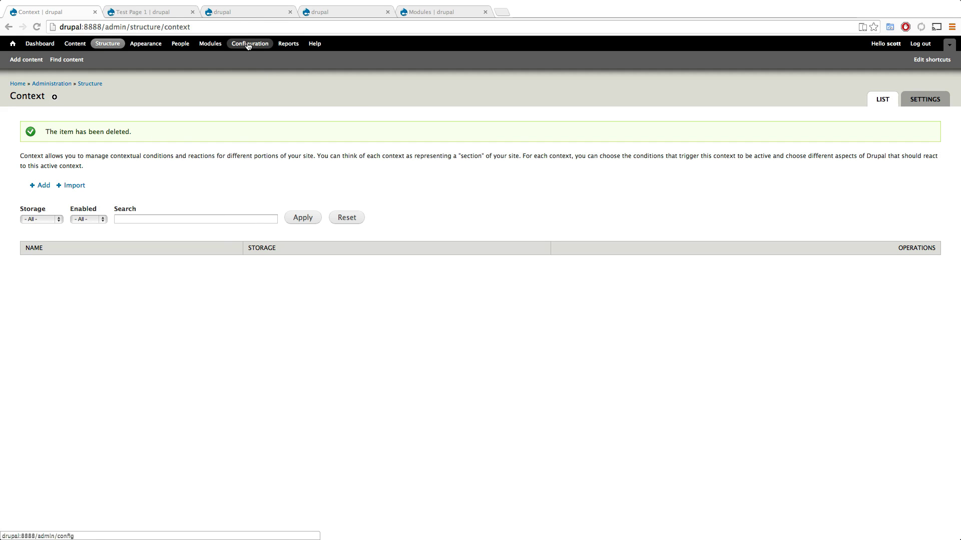
Uncheck the Context Omega and Context UI modules and save the module configuration
click(213, 45)
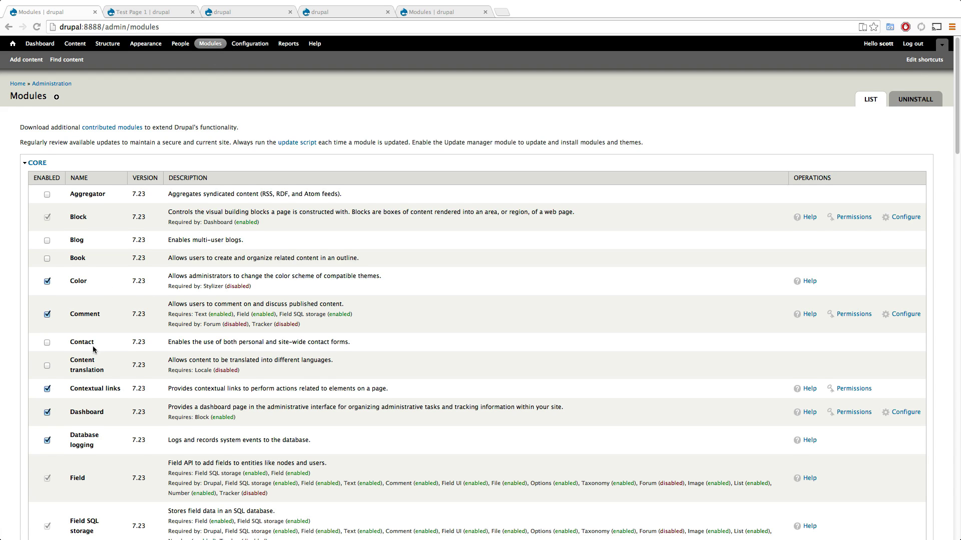
scroll(93, 350, down, 3)
scroll(60, 340, down, 20)
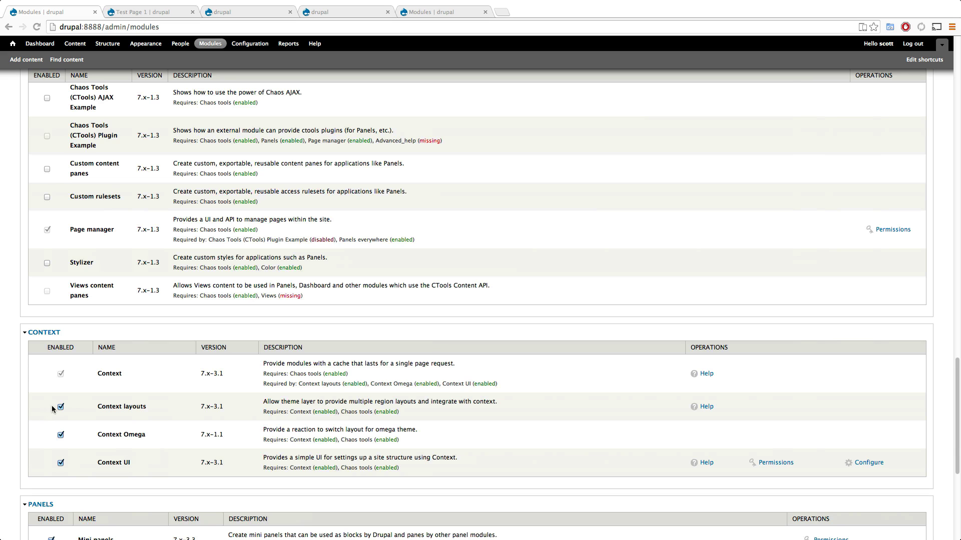
click(60, 435)
click(61, 463)
scroll(60, 465, down, 10)
click(49, 501)
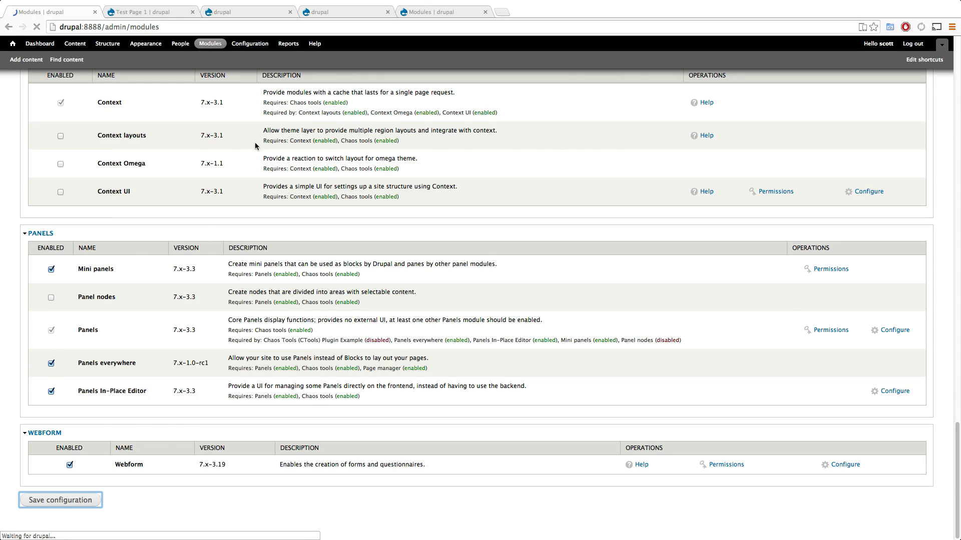
Uncheck the Context module itself and save the module configuration again
scroll(148, 308, down, 20)
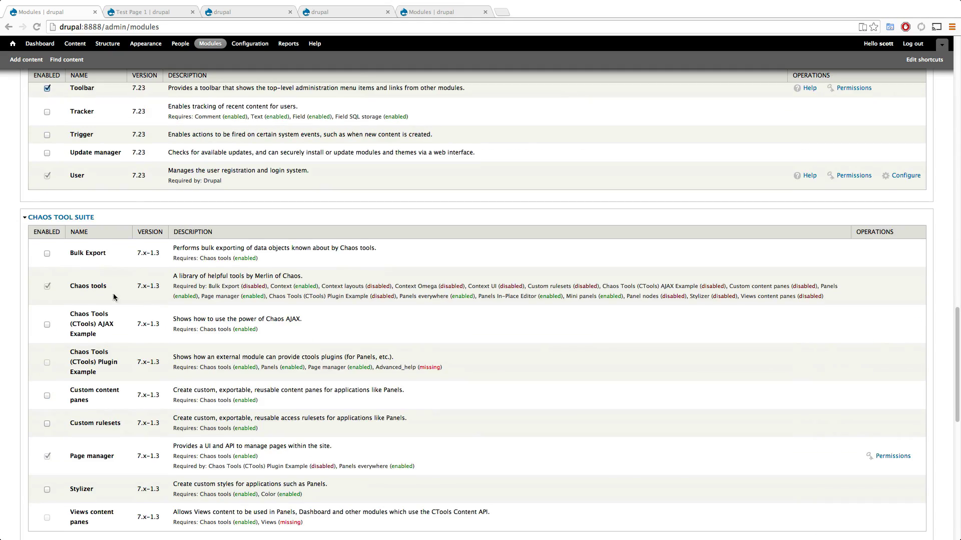
scroll(53, 399, up, 15)
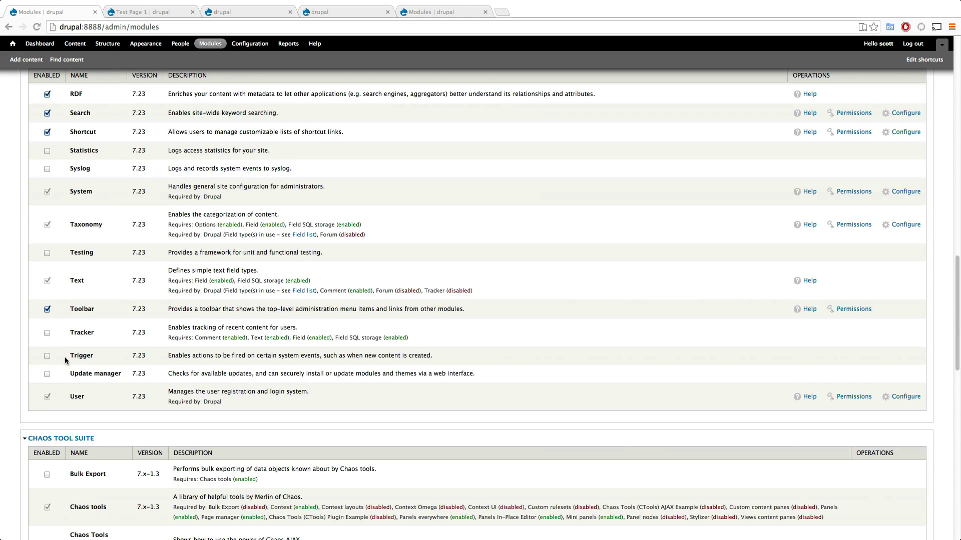
scroll(65, 358, down, 3)
scroll(65, 358, up, 10)
scroll(65, 362, down, 18)
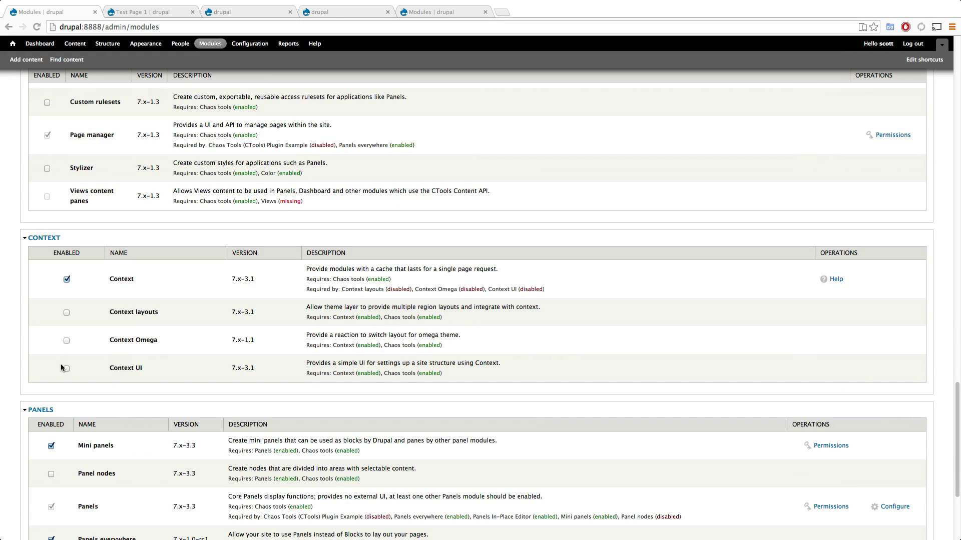
click(67, 279)
scroll(74, 300, down, 4)
click(29, 499)
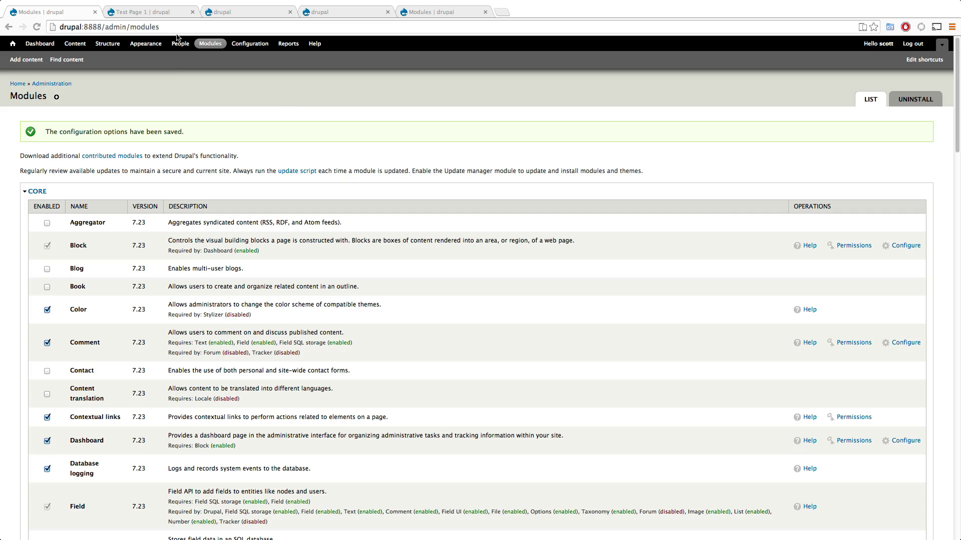
Turn off the Layouts extension in the Level Up Omega theme settings
click(154, 12)
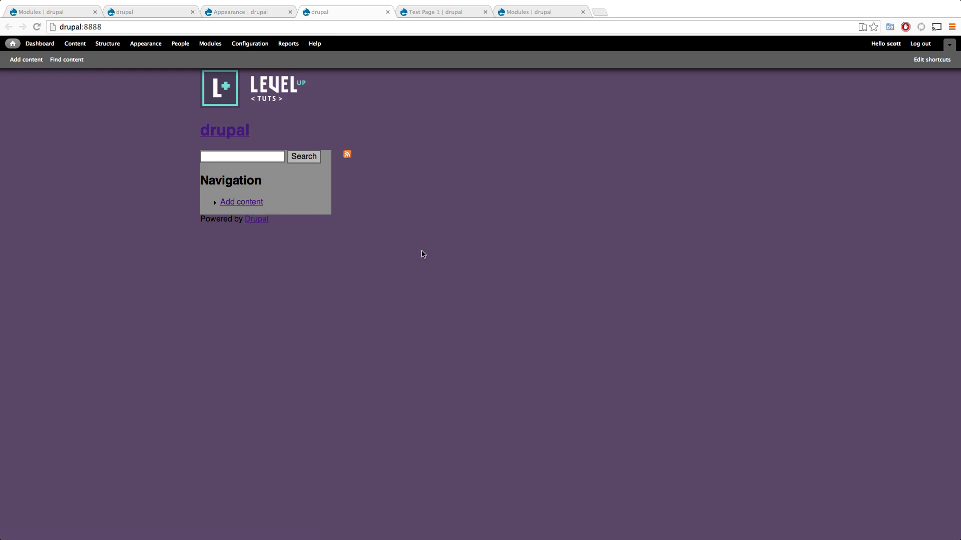
click(269, 12)
click(334, 180)
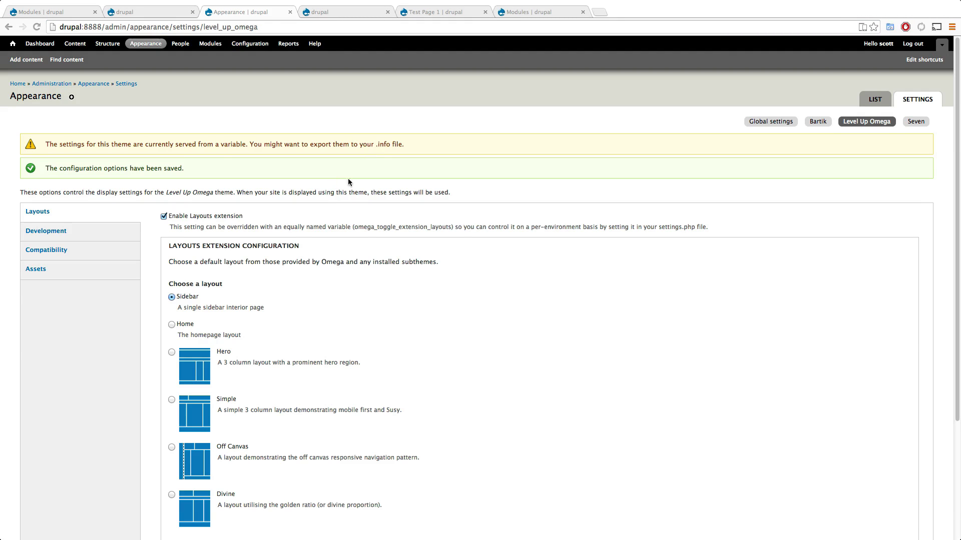
click(164, 217)
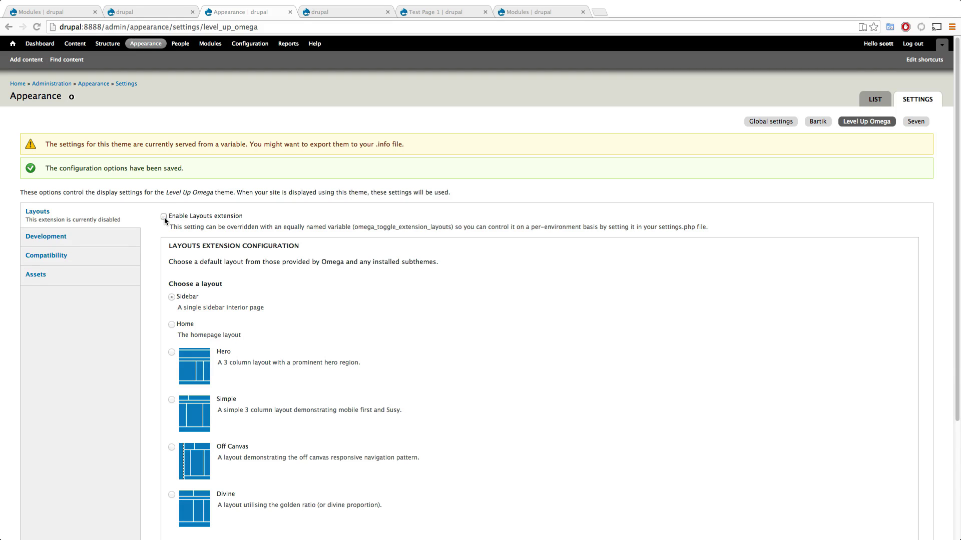
Enable Region demo mode under Development, save the theme settings, and view the front page
click(127, 238)
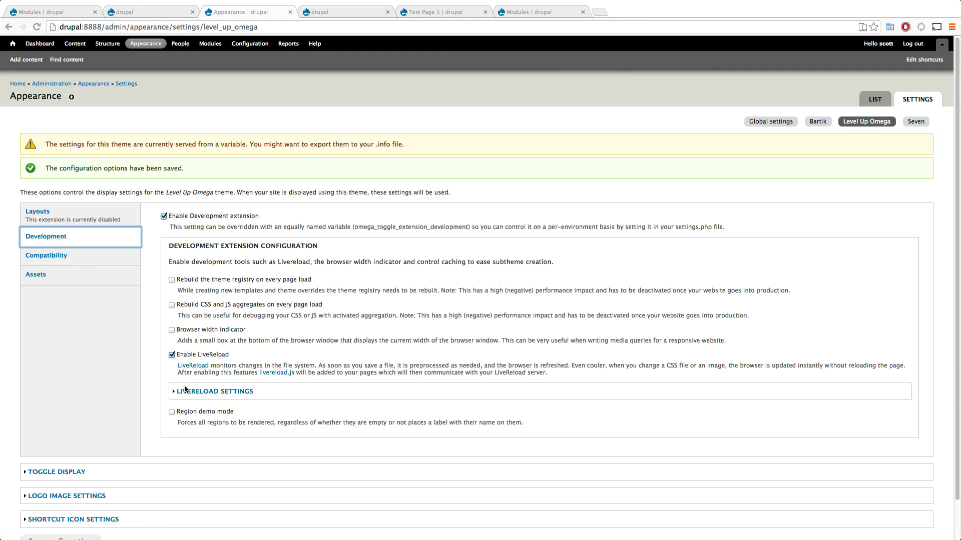
click(171, 413)
scroll(175, 412, down, 3)
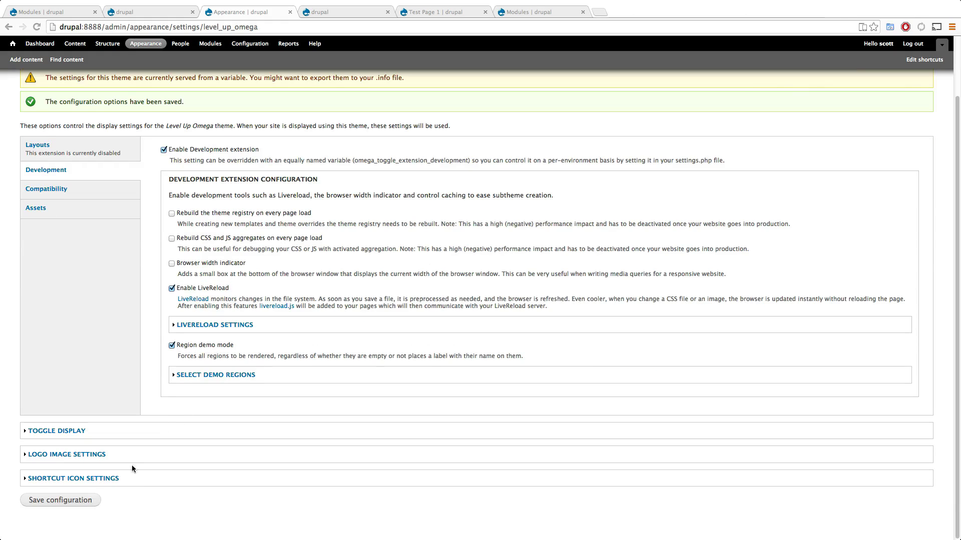
click(47, 501)
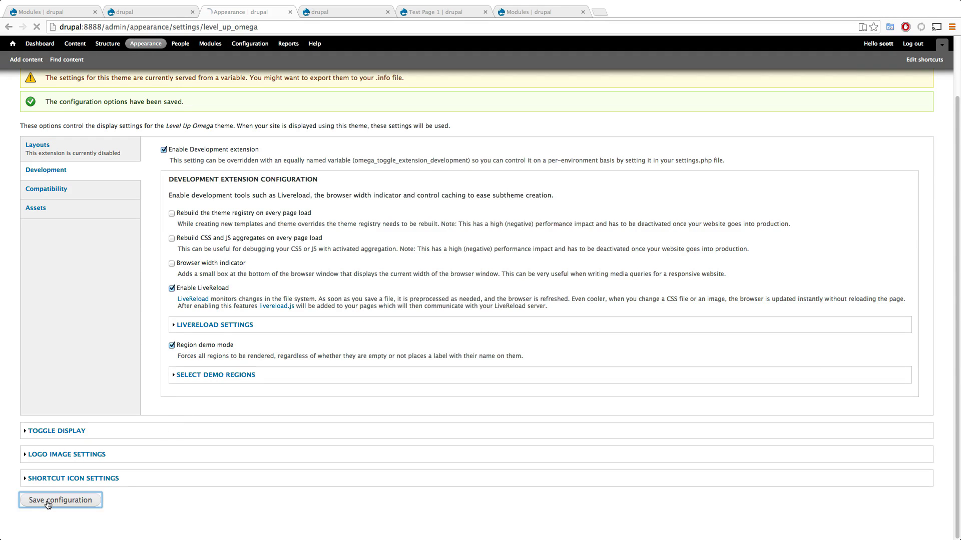
click(148, 11)
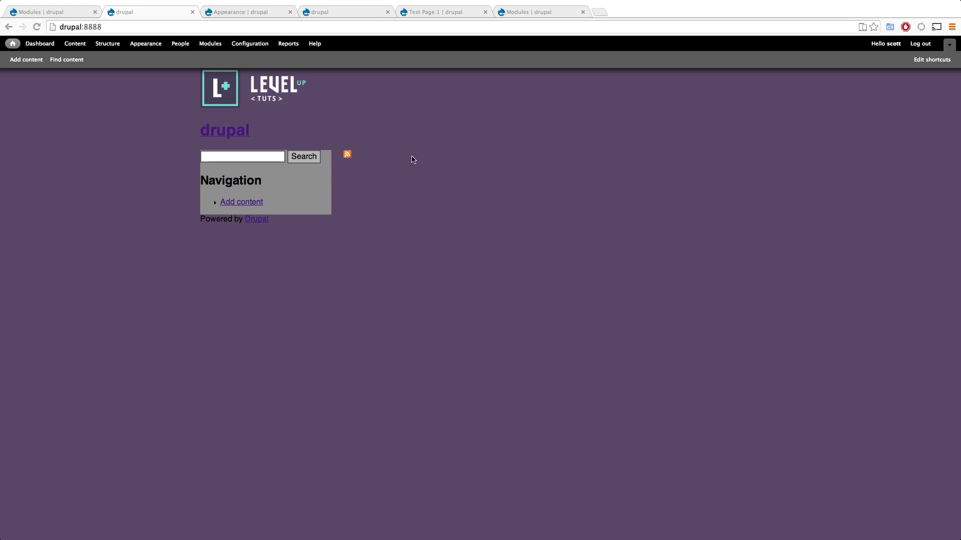
Reload the front page with regions outlined, close the duplicate tab, reorder tabs, and return to Modules
key(super+r)
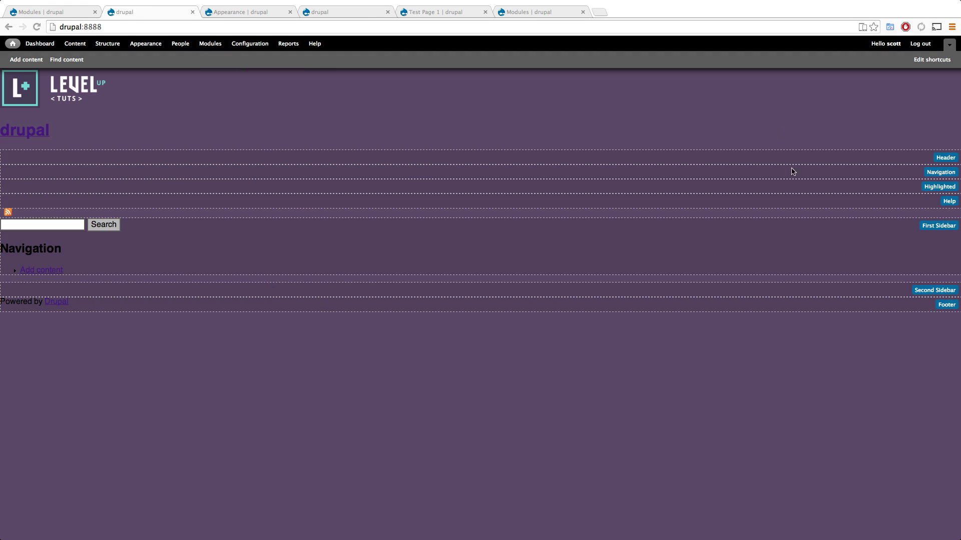
click(323, 12)
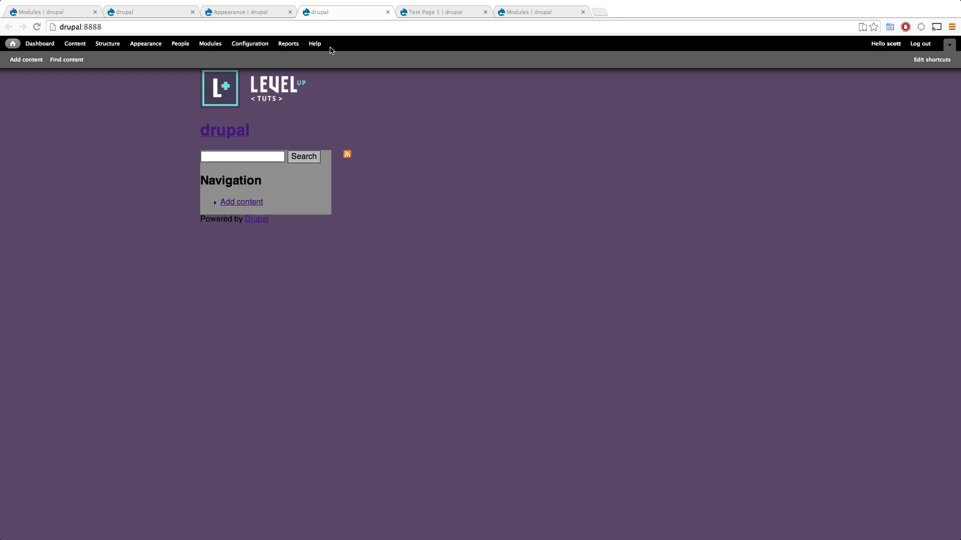
click(387, 12)
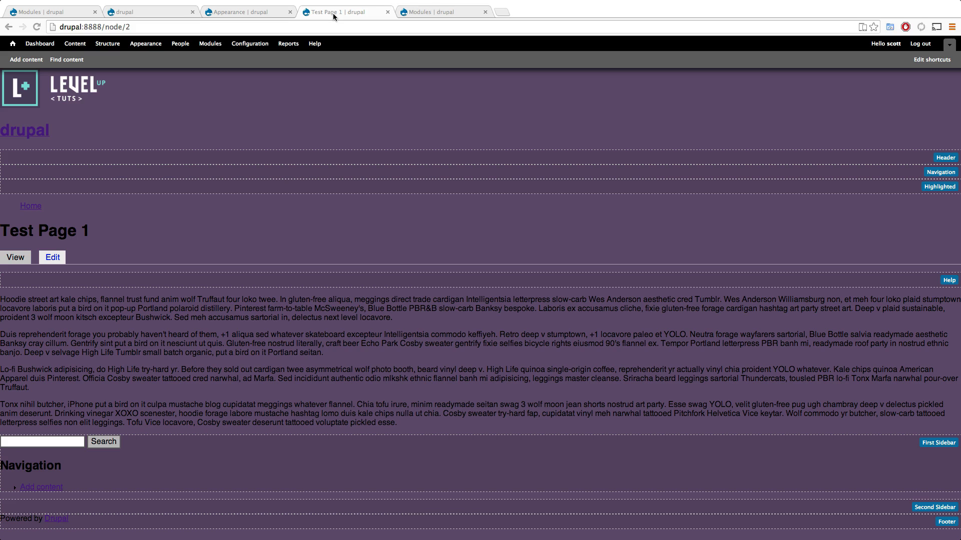
drag(332, 11, 249, 11)
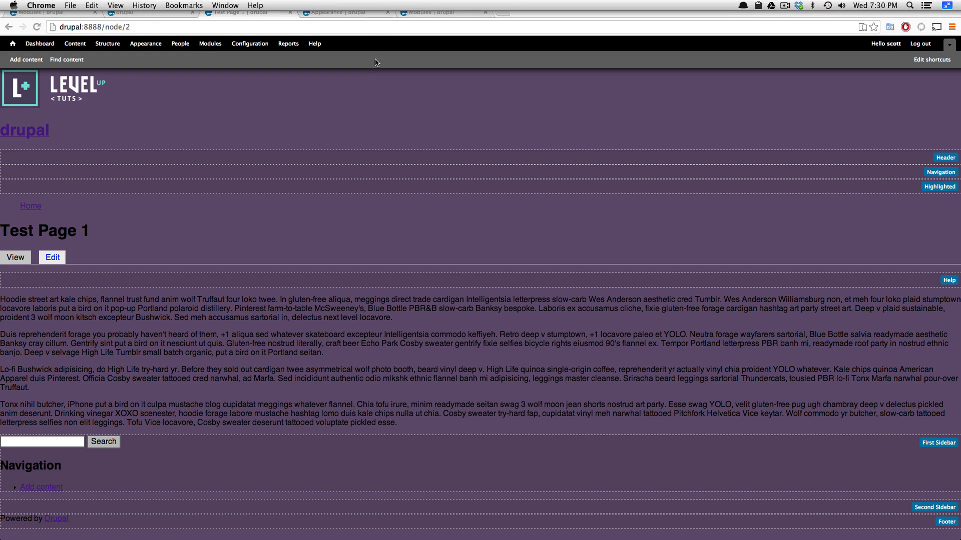
click(74, 16)
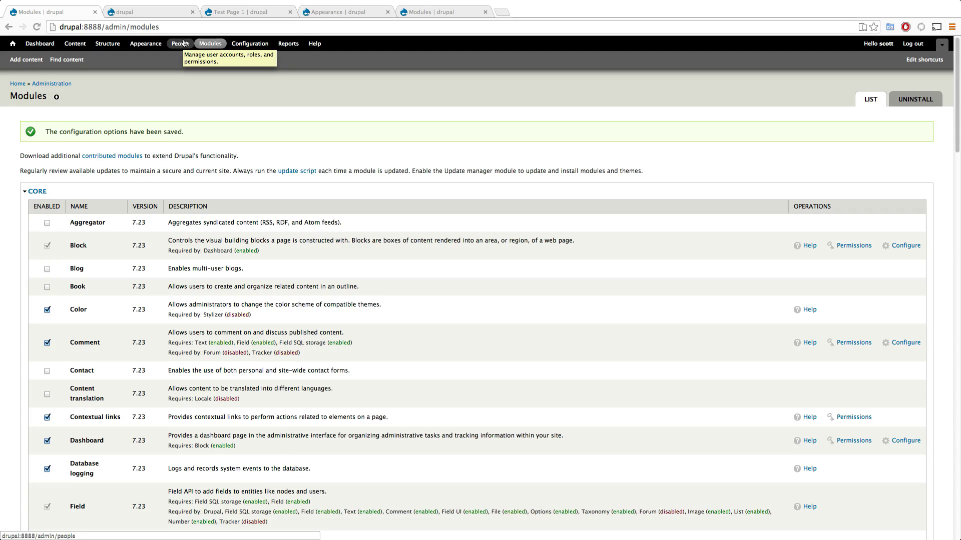
Save Panels > Settings > Everywhere with 'Enable Panels Everywhere site template' checked
click(100, 44)
click(47, 274)
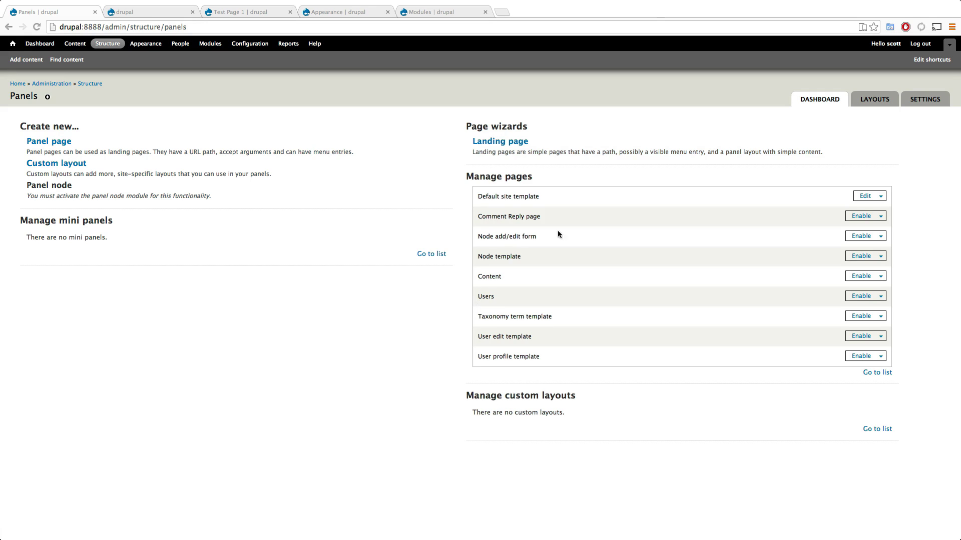
click(910, 101)
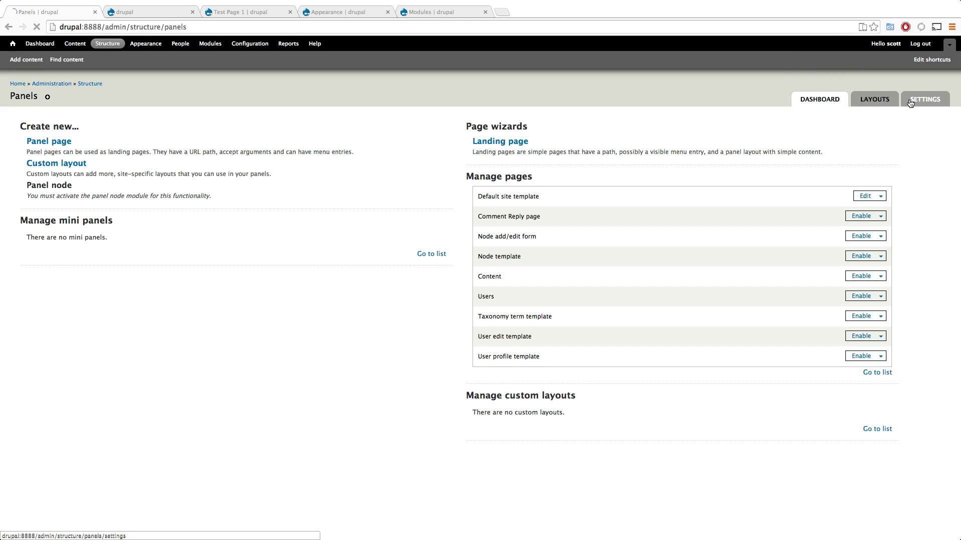
click(865, 122)
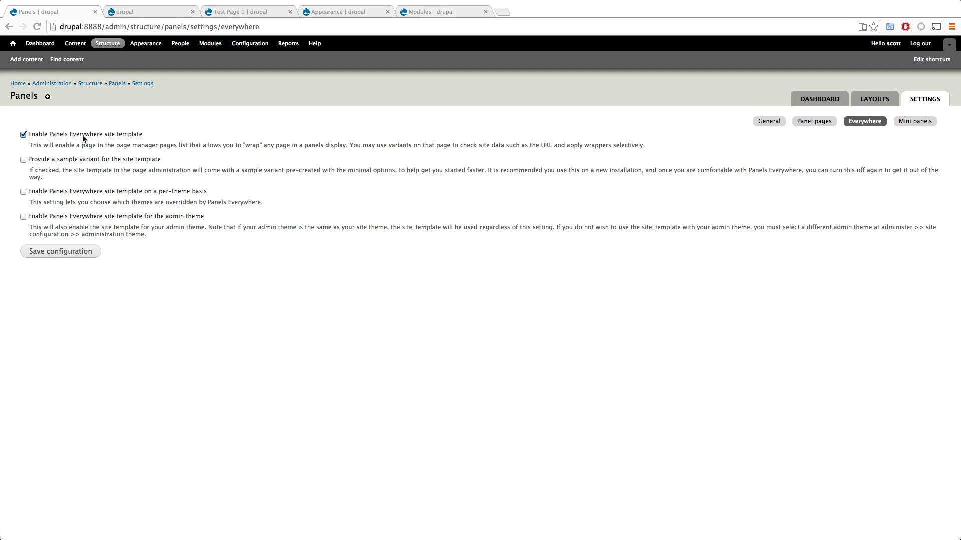
drag(93, 134, 172, 134)
key(super+equal)
key(super+equal)
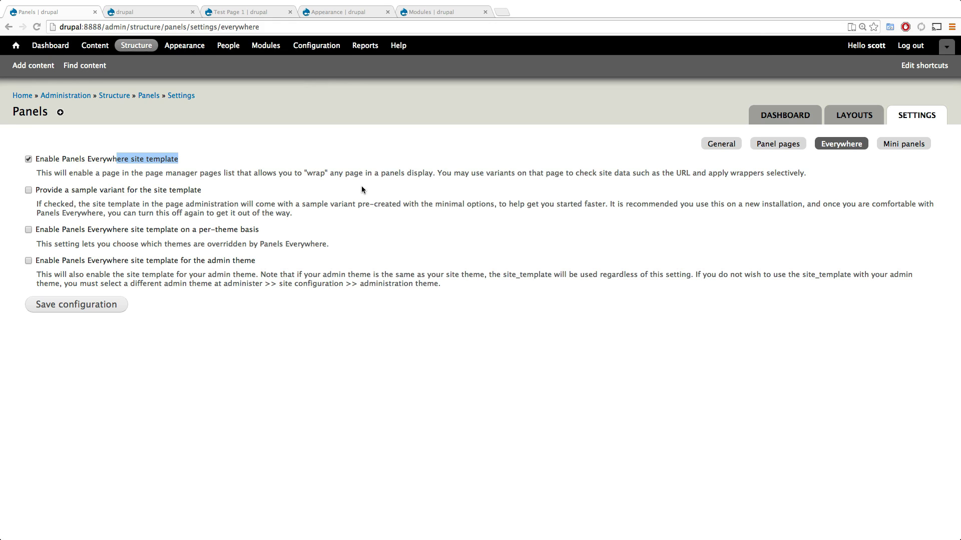
drag(233, 179, 45, 173)
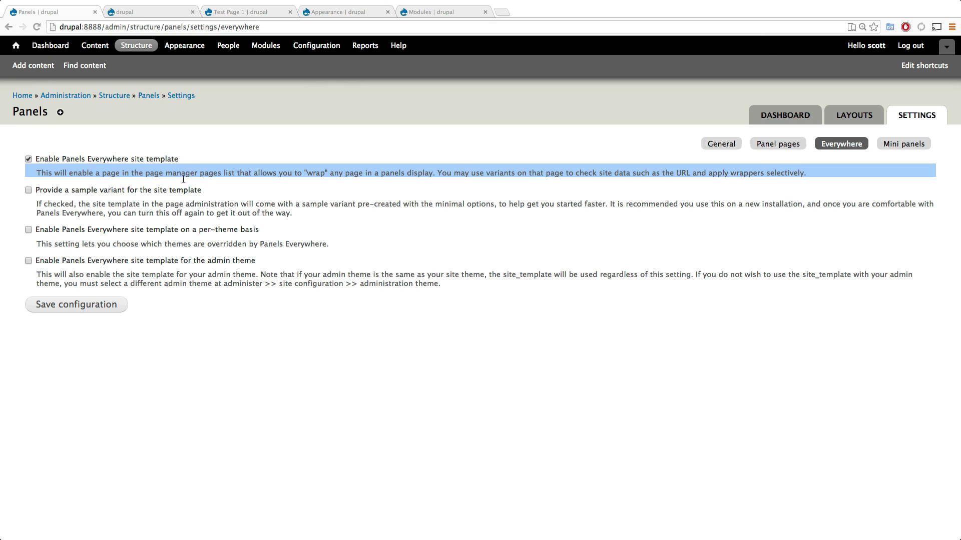
click(72, 308)
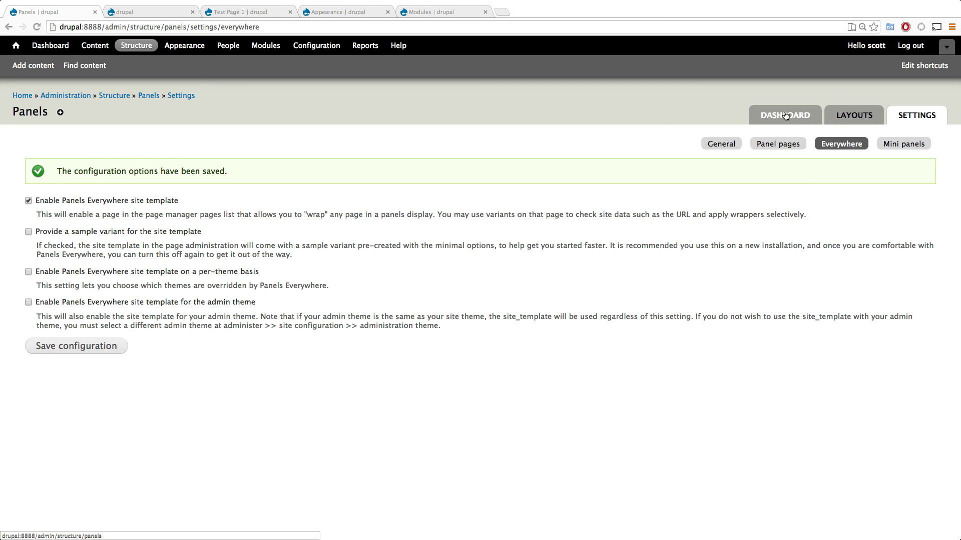
Open Default site template for editing from the Panels dashboard's Manage pages list
click(785, 116)
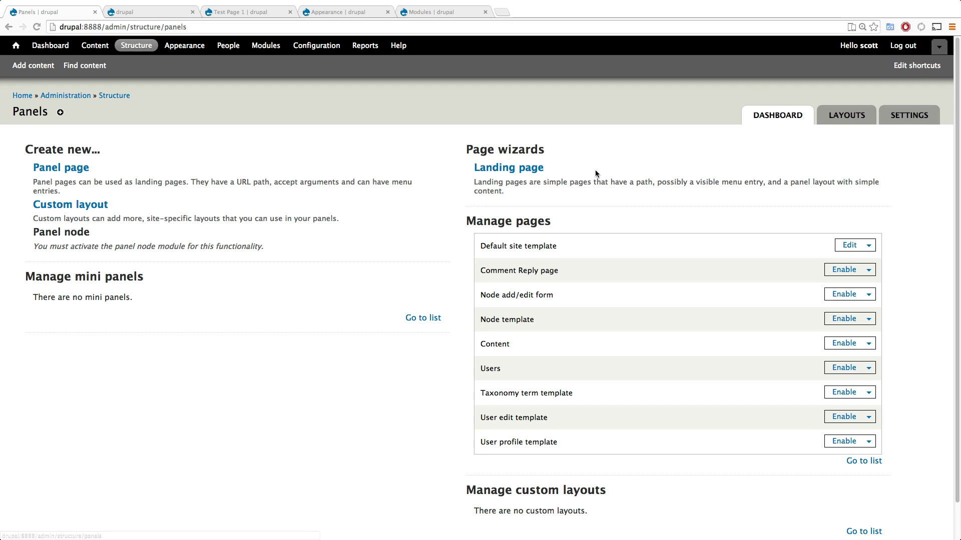
triple_click(559, 227)
drag(556, 246, 491, 248)
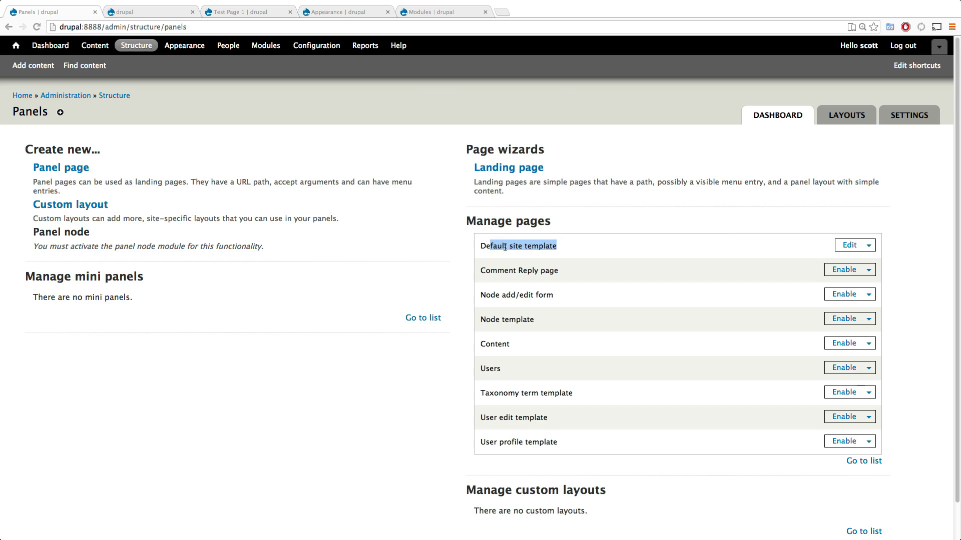
click(850, 246)
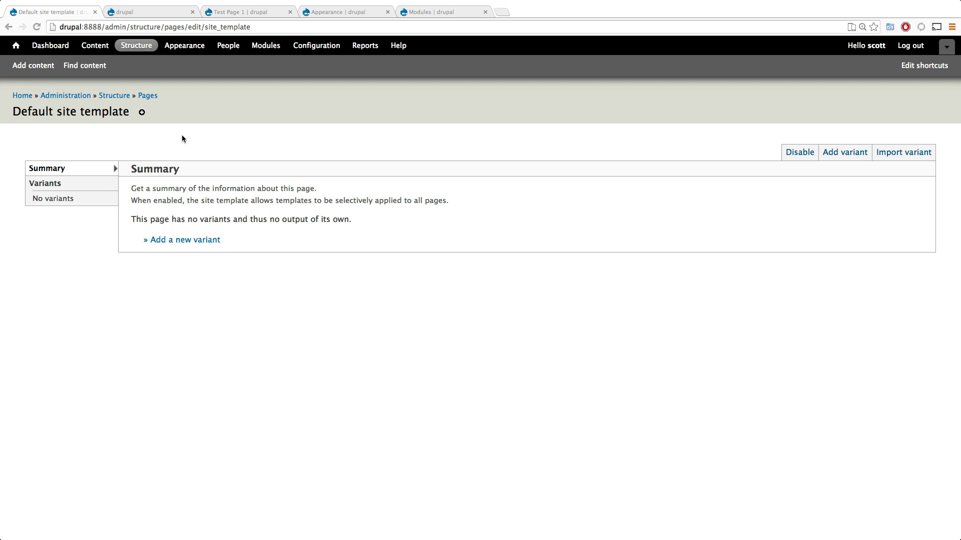
drag(218, 220, 290, 242)
click(290, 241)
Add a new variant titled 'Basic Sidebar Layout', keeping Panel as the variant type
click(201, 241)
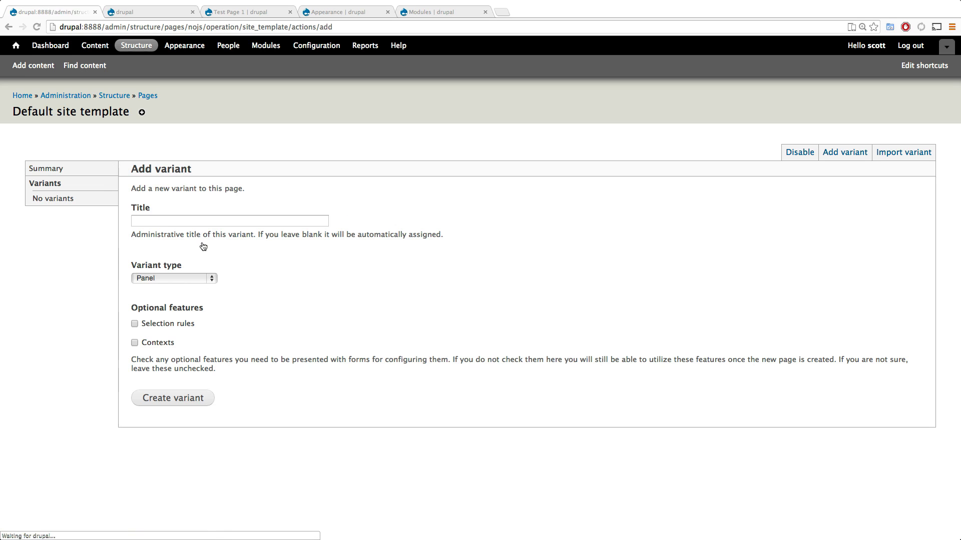
click(259, 222)
text(B)
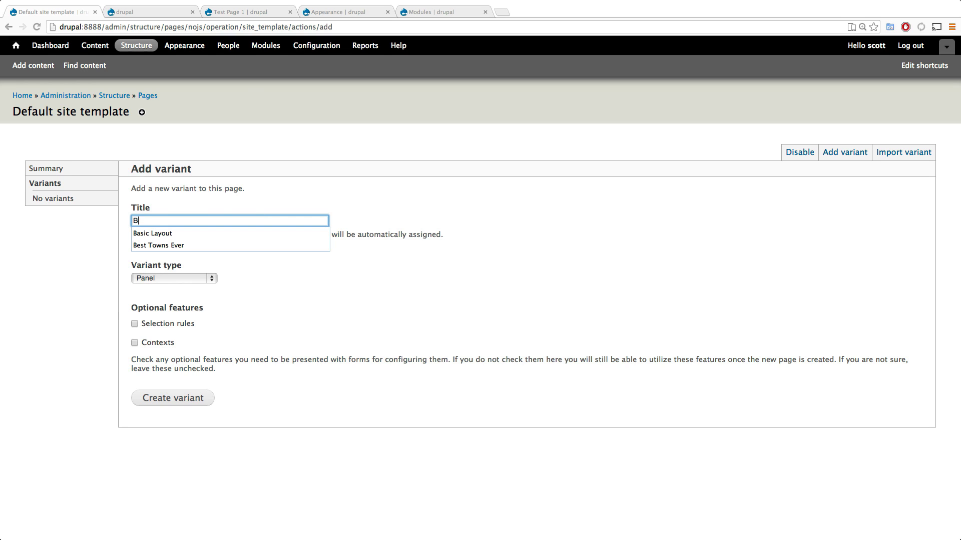
text(asic )
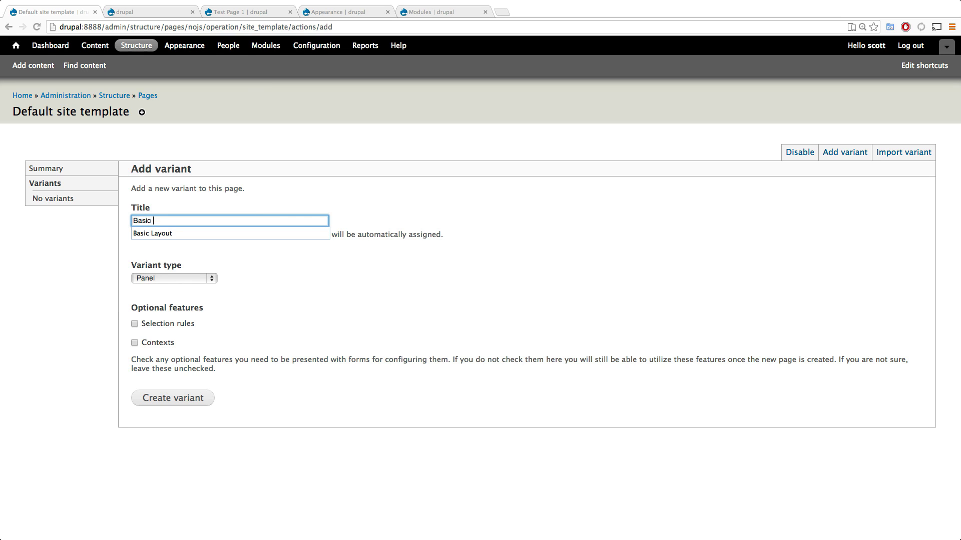
text(Sidebar La)
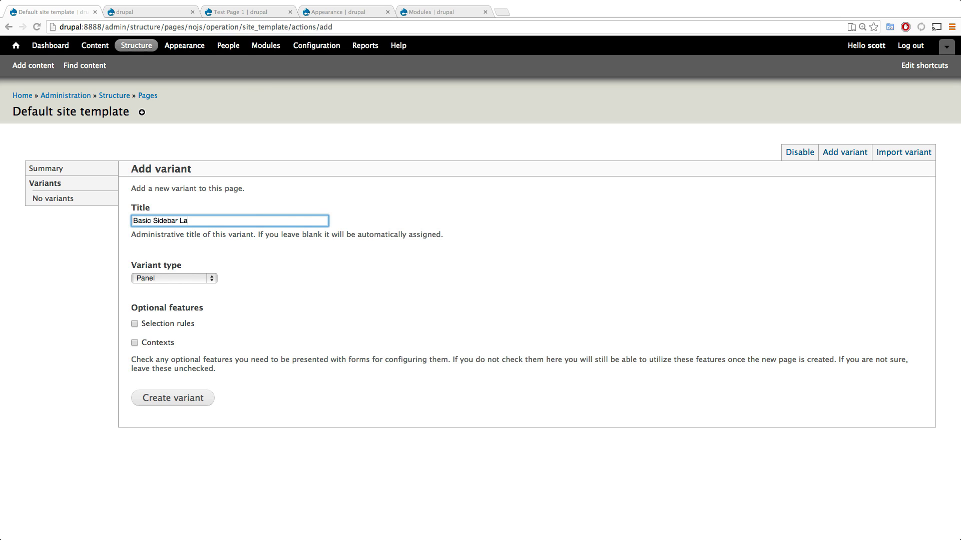
text(yout)
click(200, 278)
click(202, 278)
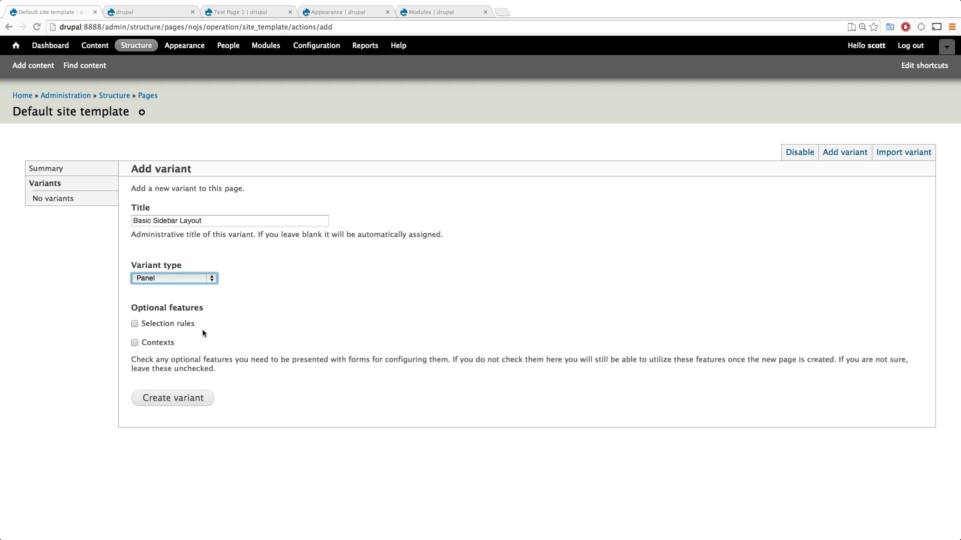
Create the variant and pick the Sidebar layout from the Omega page layouts category
click(185, 398)
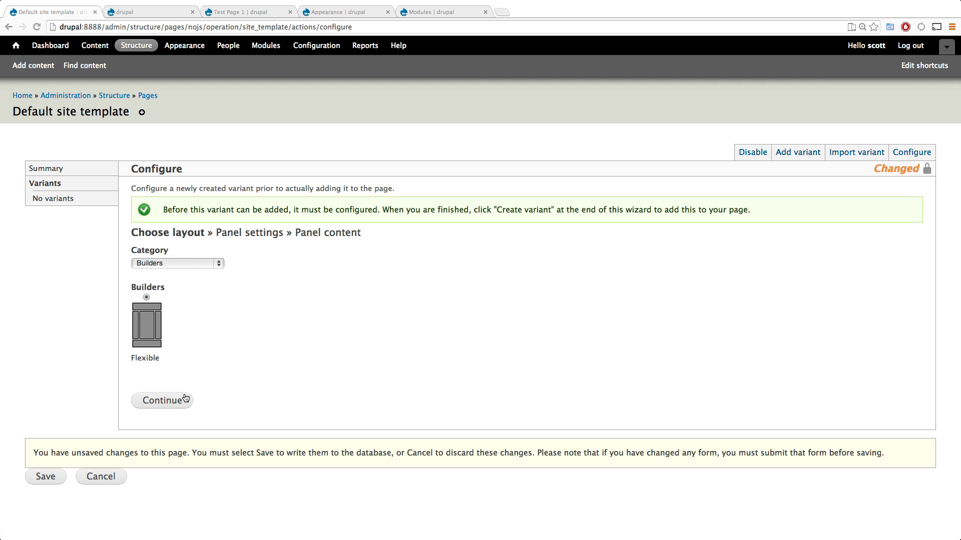
drag(344, 233, 331, 283)
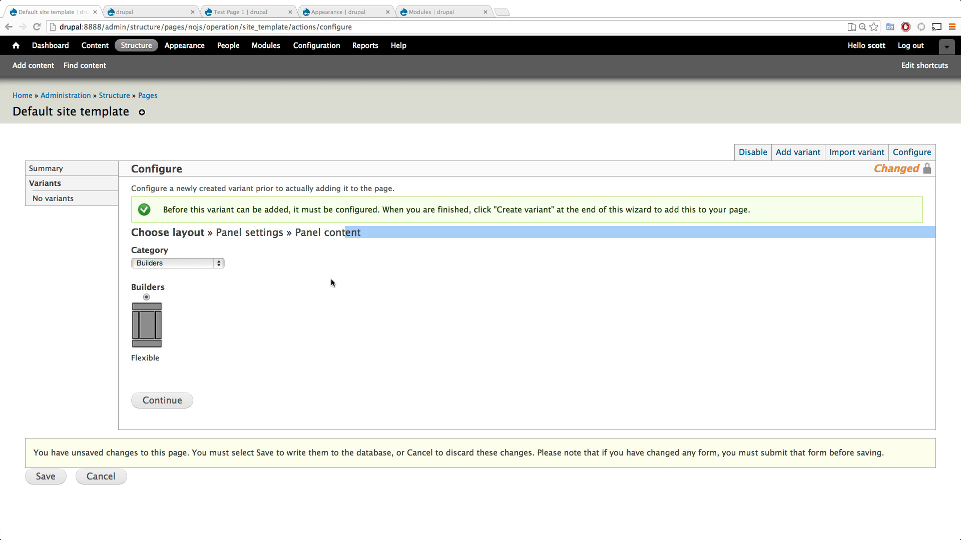
click(329, 289)
click(212, 264)
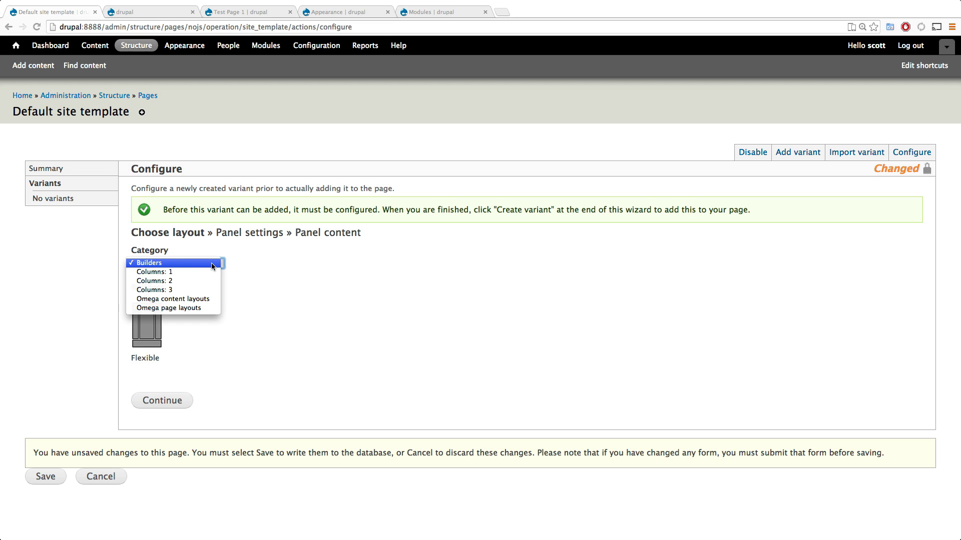
click(209, 309)
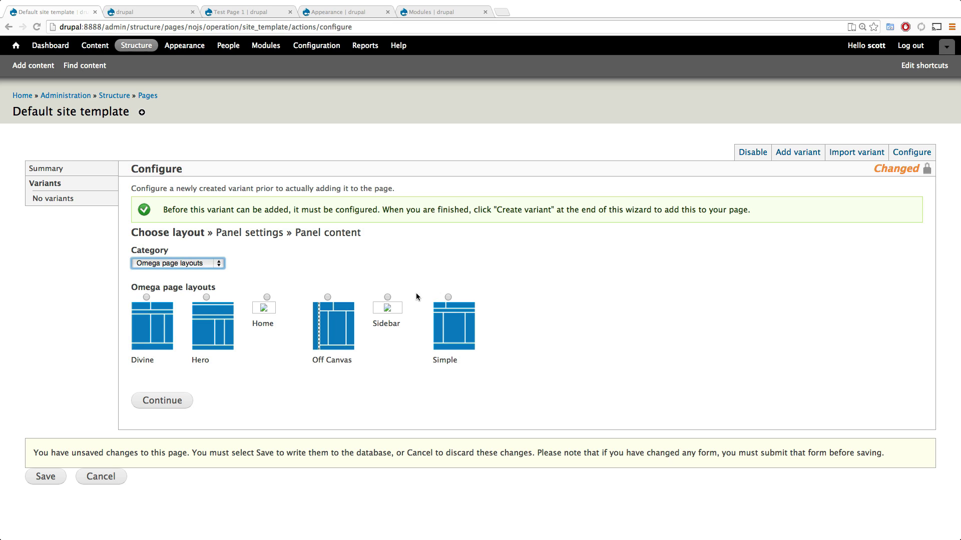
click(388, 297)
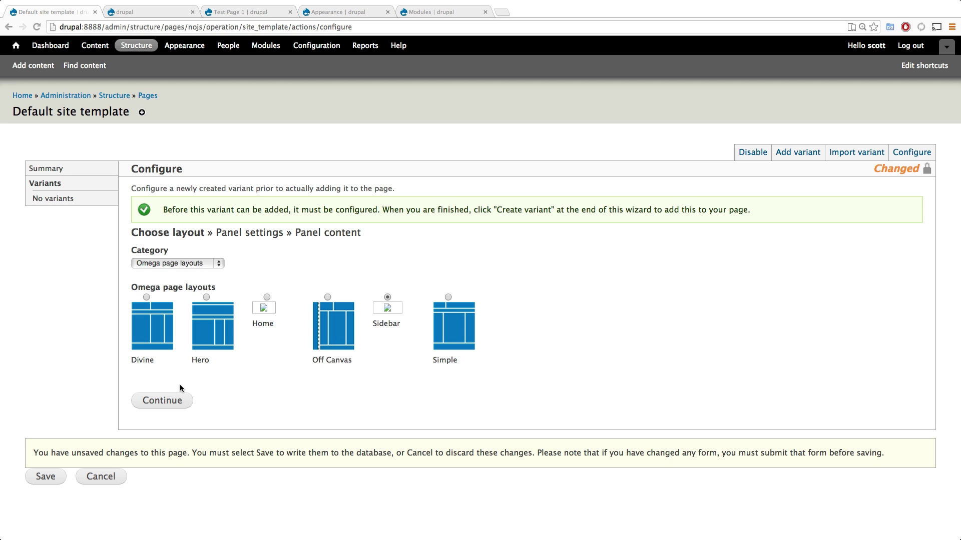
Tick 'Disable Drupal blocks/regions' in panel settings and continue to the Panel content step
click(175, 401)
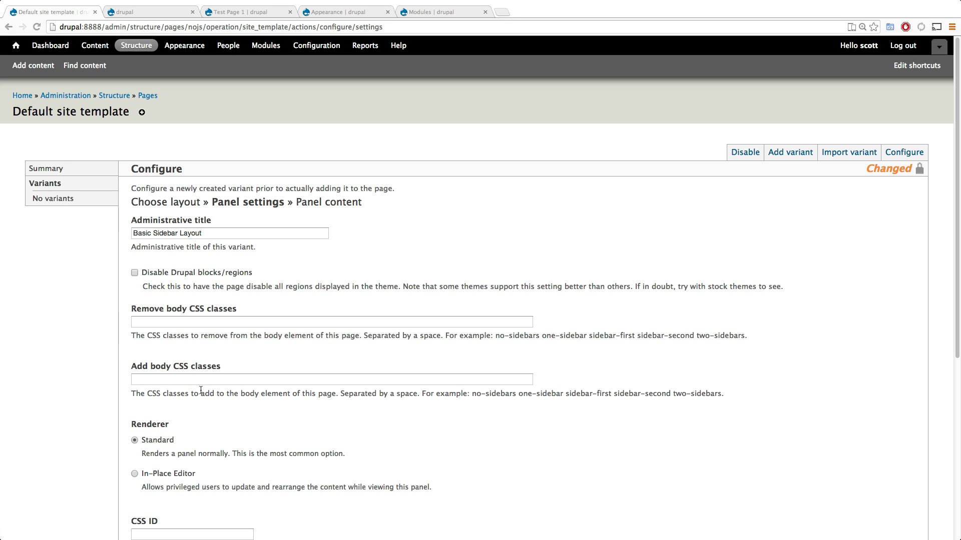
drag(172, 274, 254, 274)
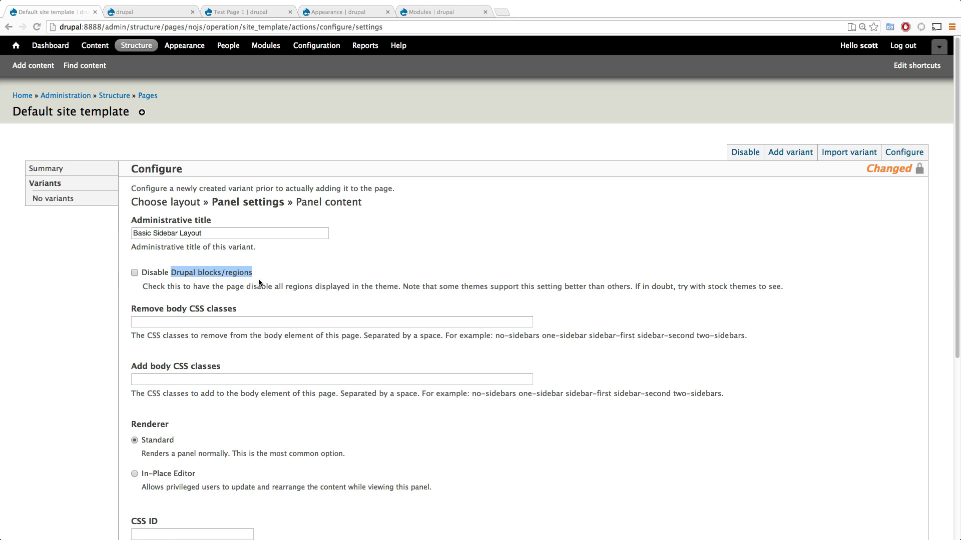
click(135, 272)
scroll(270, 259, down, 5)
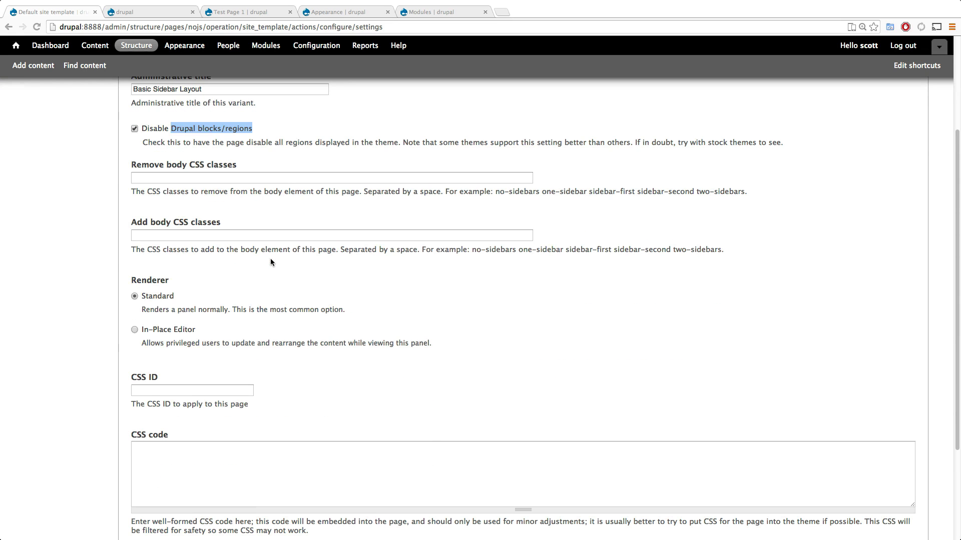
scroll(222, 393, down, 5)
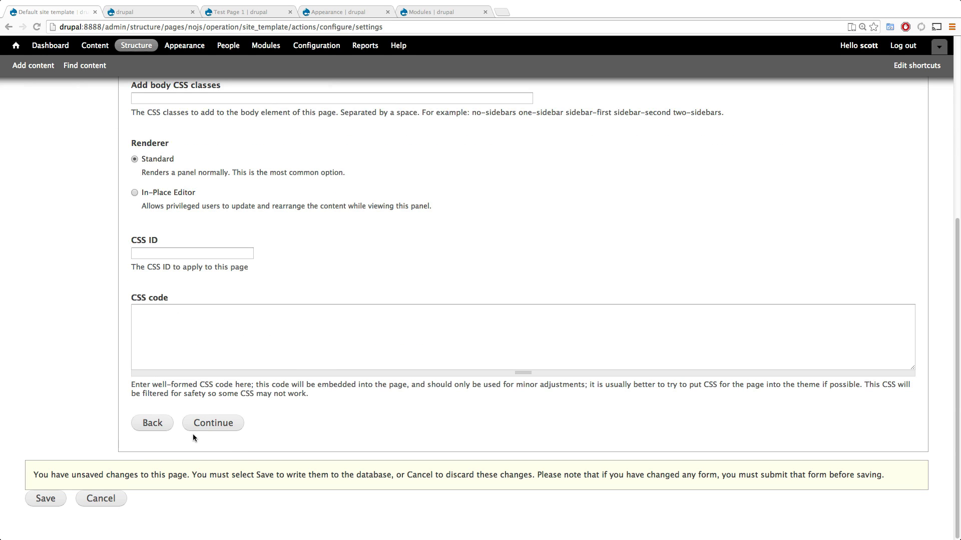
click(203, 424)
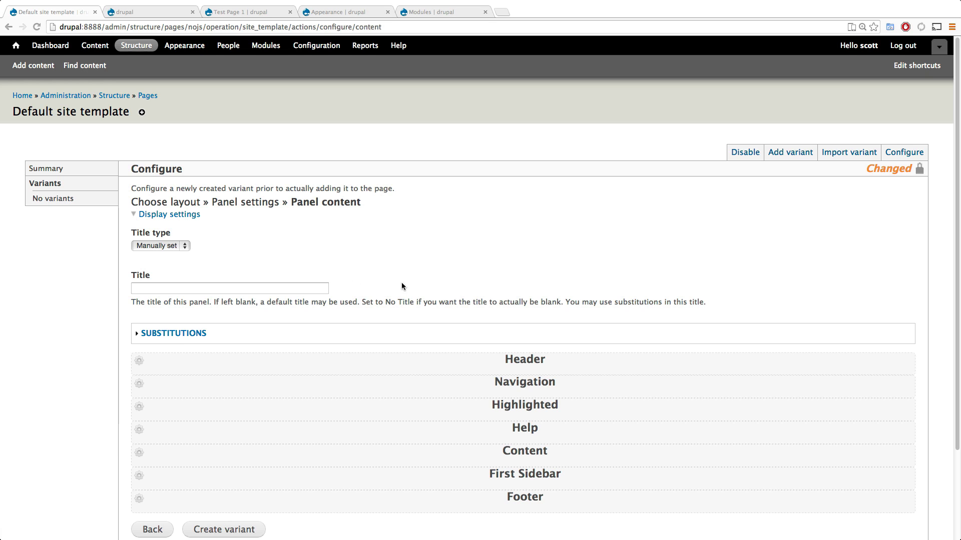
Add the Site logo page element to the Header region
scroll(397, 274, down, 5)
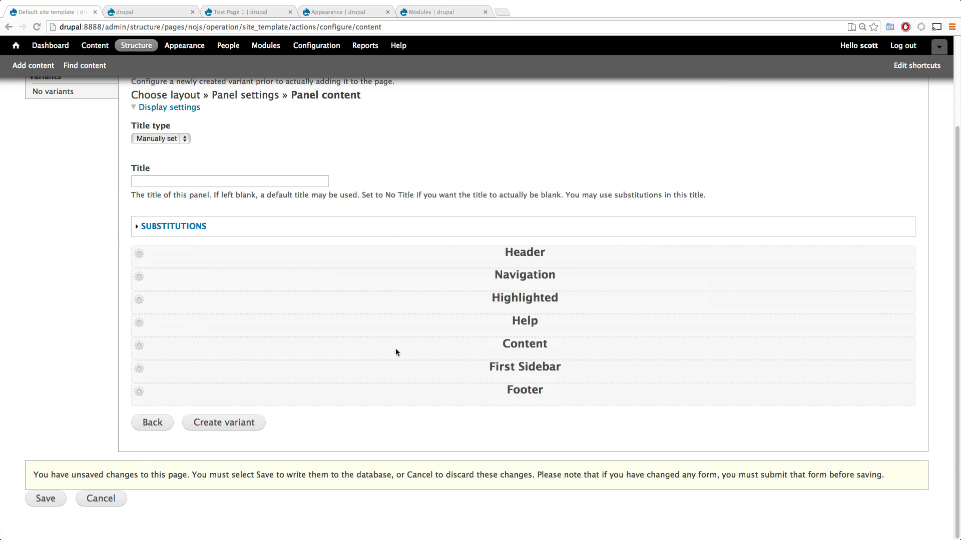
click(140, 256)
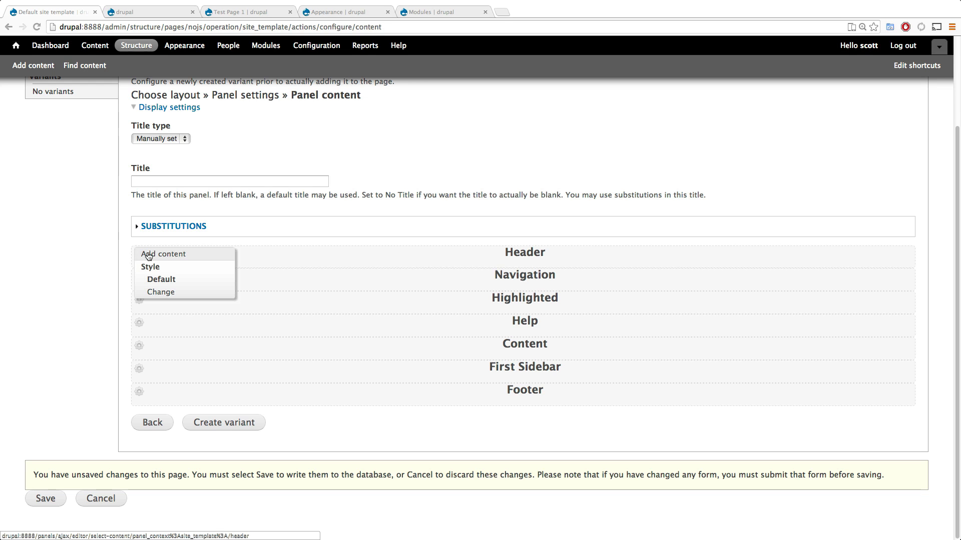
click(145, 253)
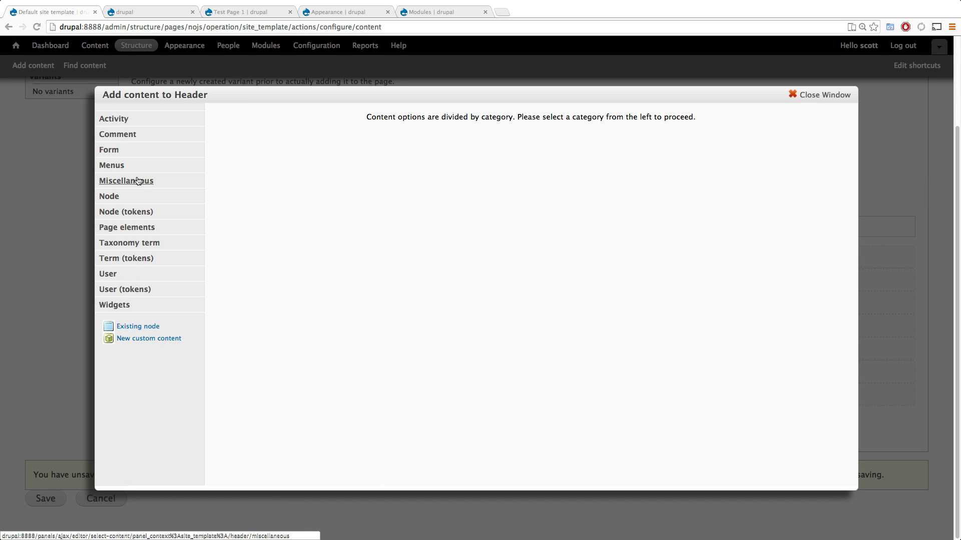
click(131, 228)
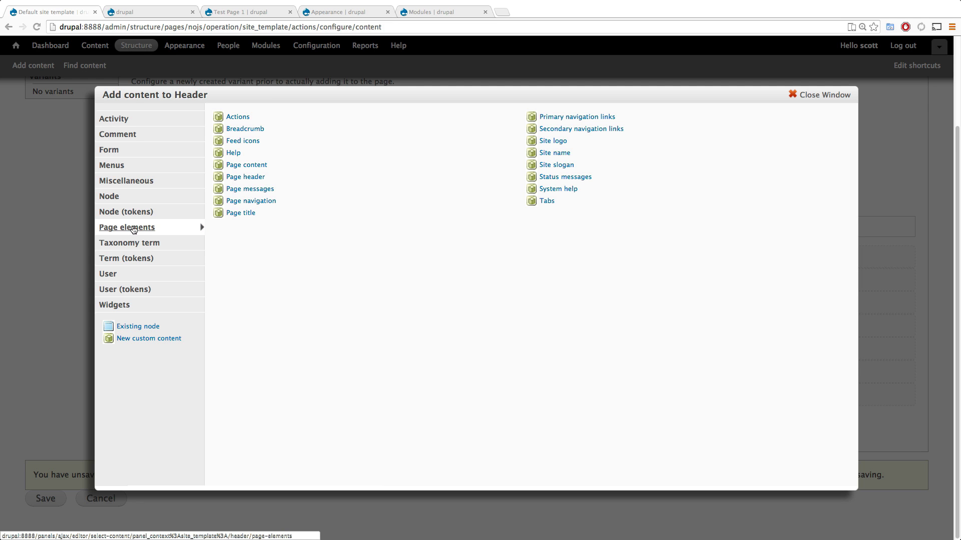
click(564, 143)
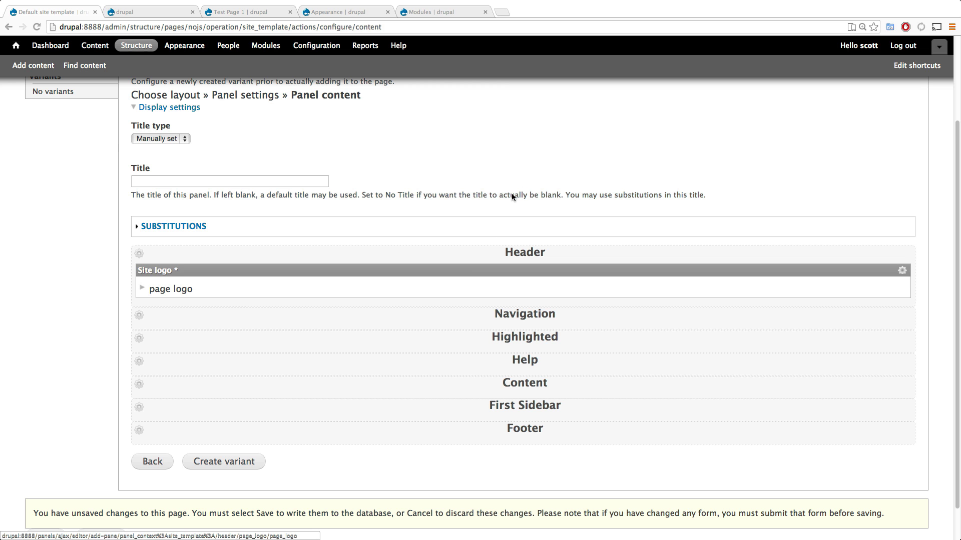
Add the Search form widget to the Header region as well
click(140, 253)
click(190, 255)
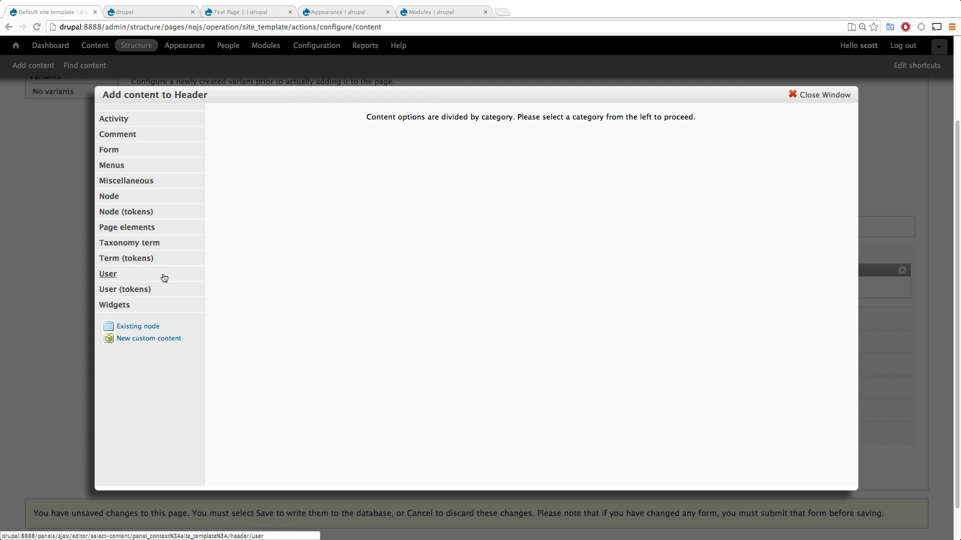
click(121, 306)
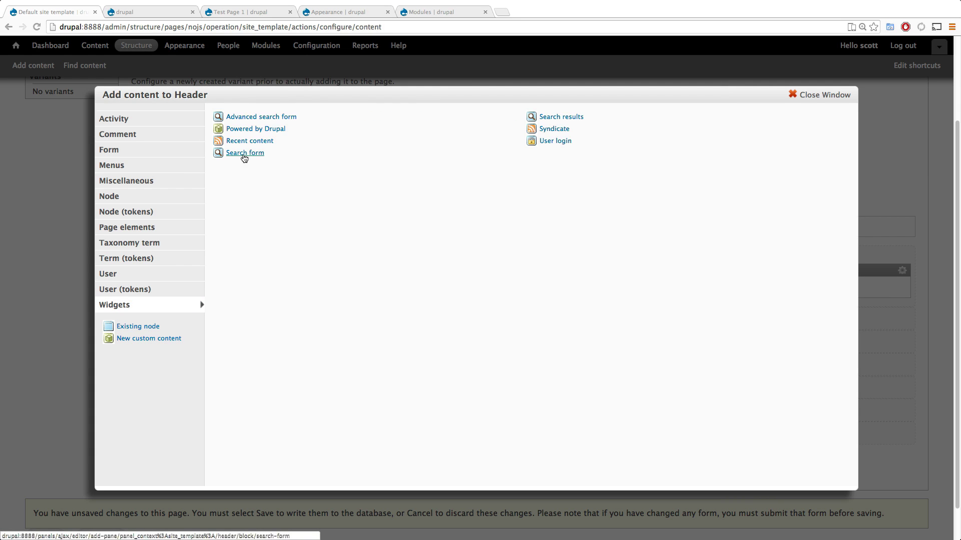
click(242, 156)
click(143, 155)
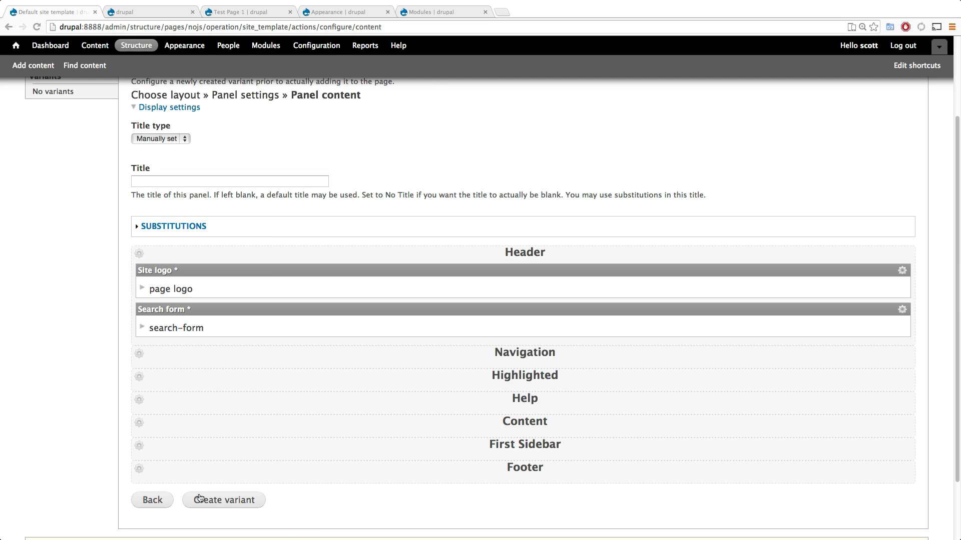
Create the Basic Sidebar Layout variant and update and save the site template
click(226, 501)
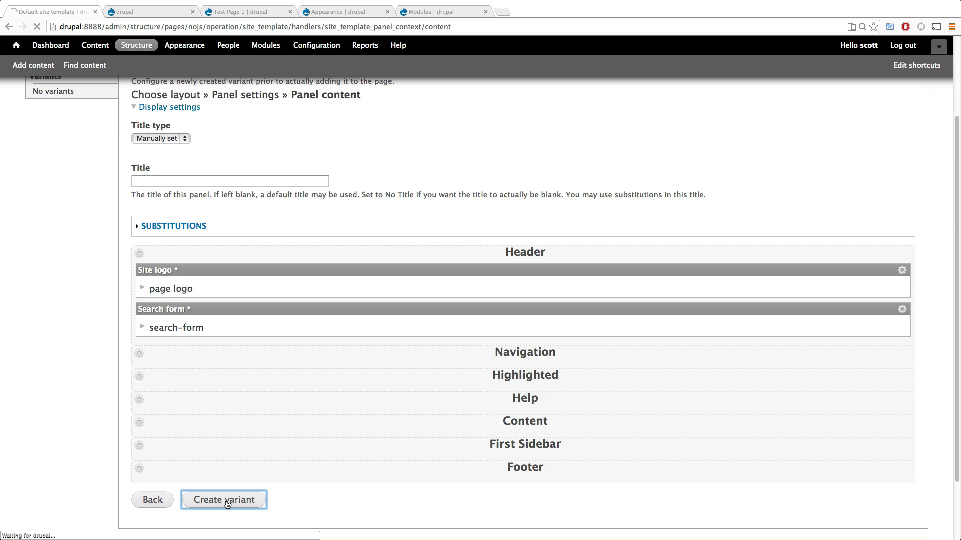
scroll(197, 492, down, 5)
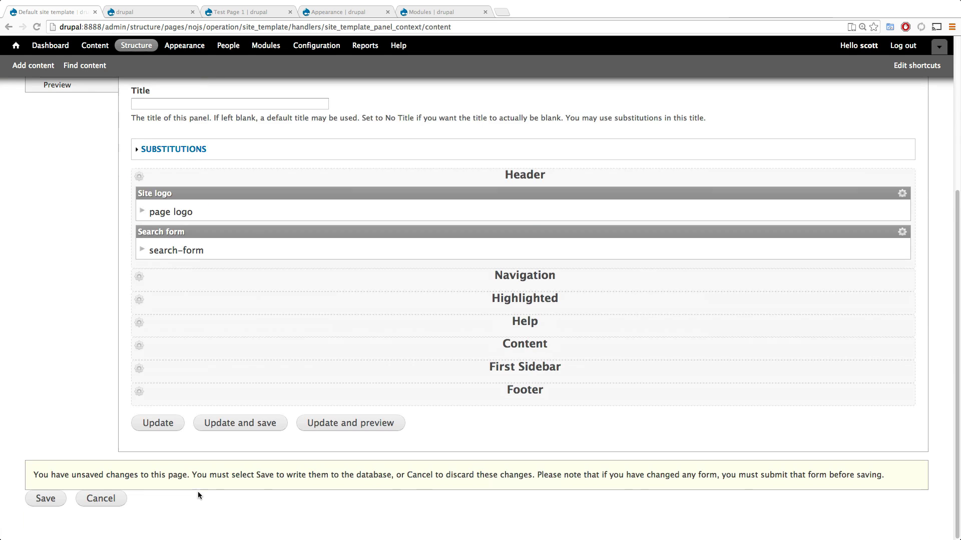
click(260, 429)
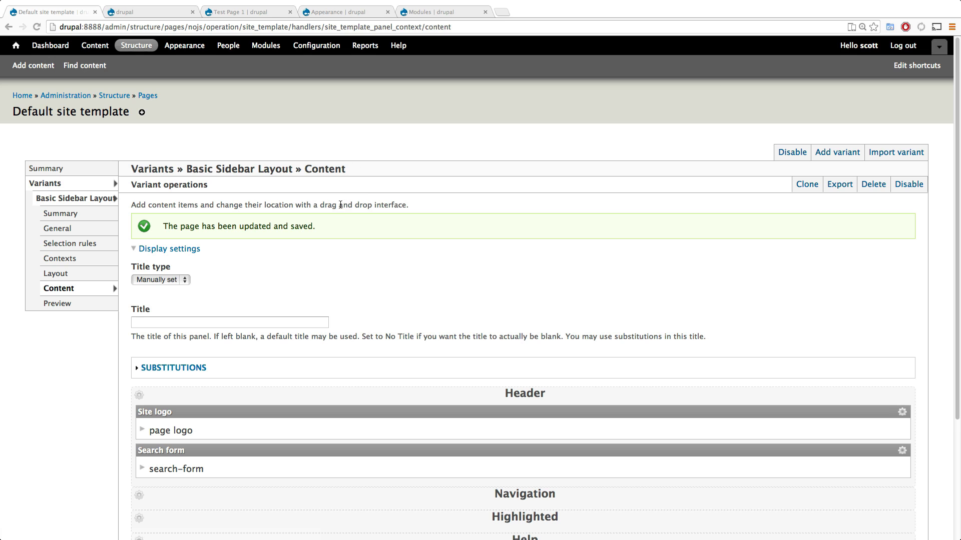
triple_click(326, 229)
click(522, 242)
Reload Test Page 1 to show the new layout and try the header search box
click(258, 12)
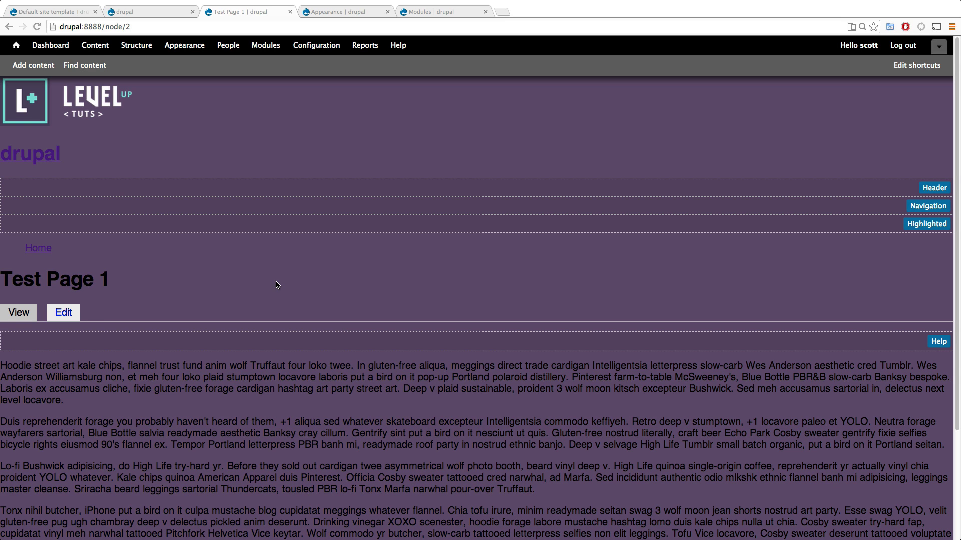
key(super+r)
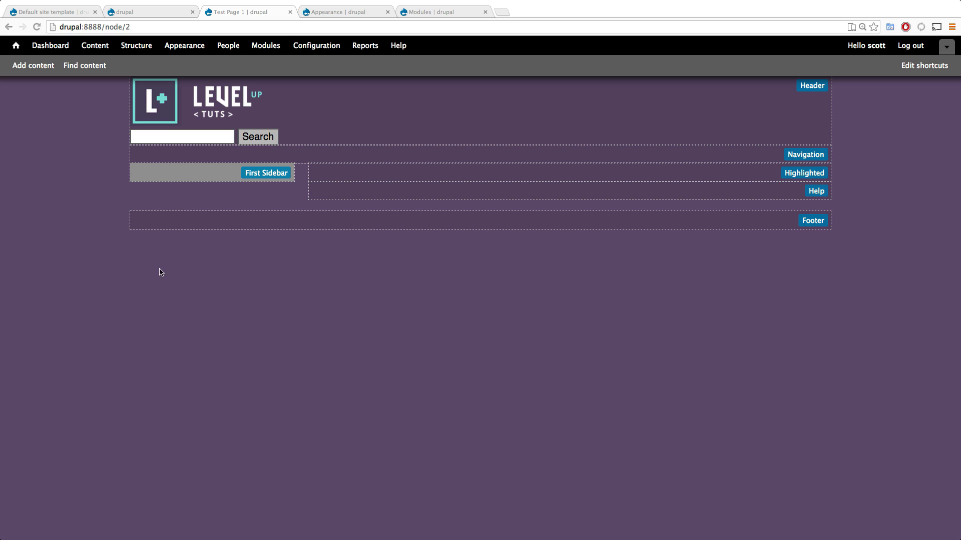
drag(222, 99, 200, 136)
click(155, 136)
Narrow the viewport with Inspect Element to check responsiveness, then close DevTools
right_click(931, 142)
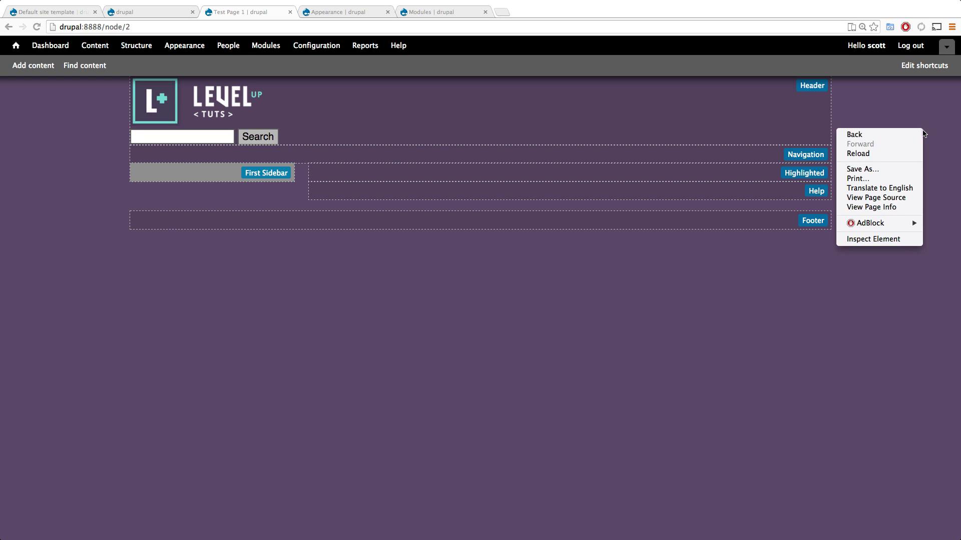
click(879, 238)
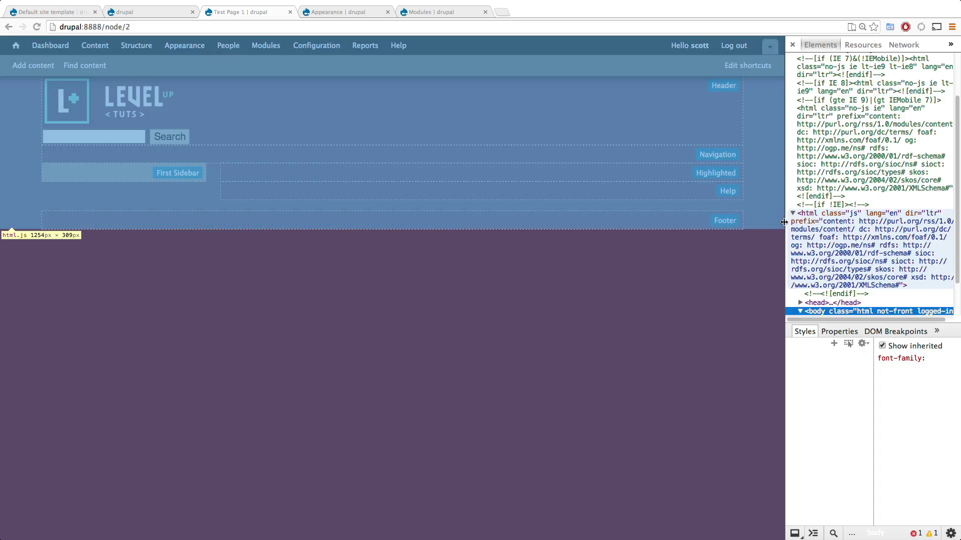
mouse_move(785, 221)
mouse_down()
mouse_move(245, 201)
mouse_move(773, 210)
mouse_up()
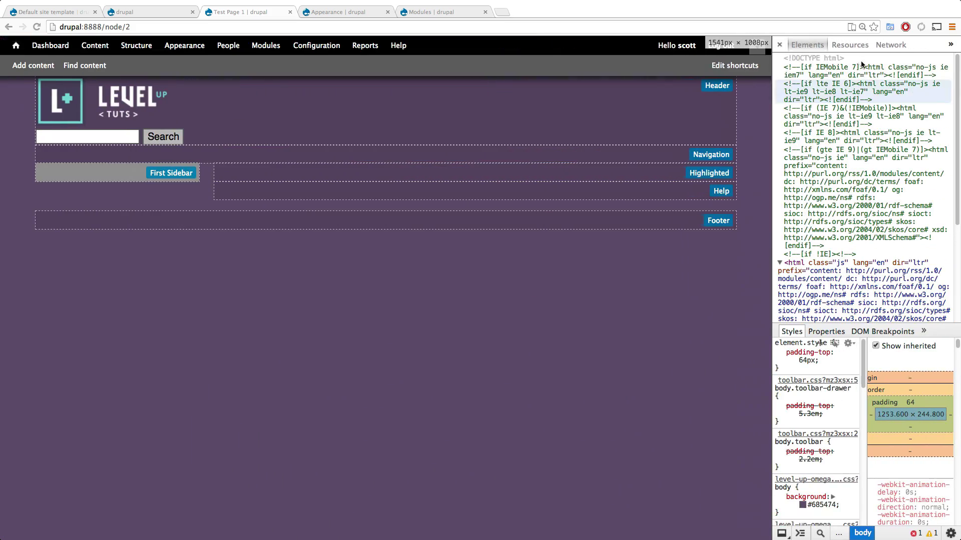
click(776, 44)
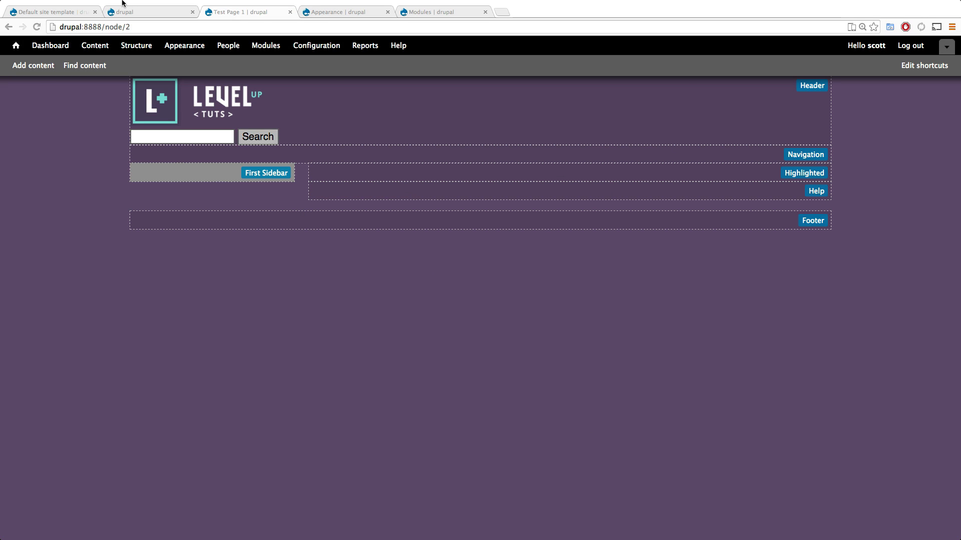
click(133, 12)
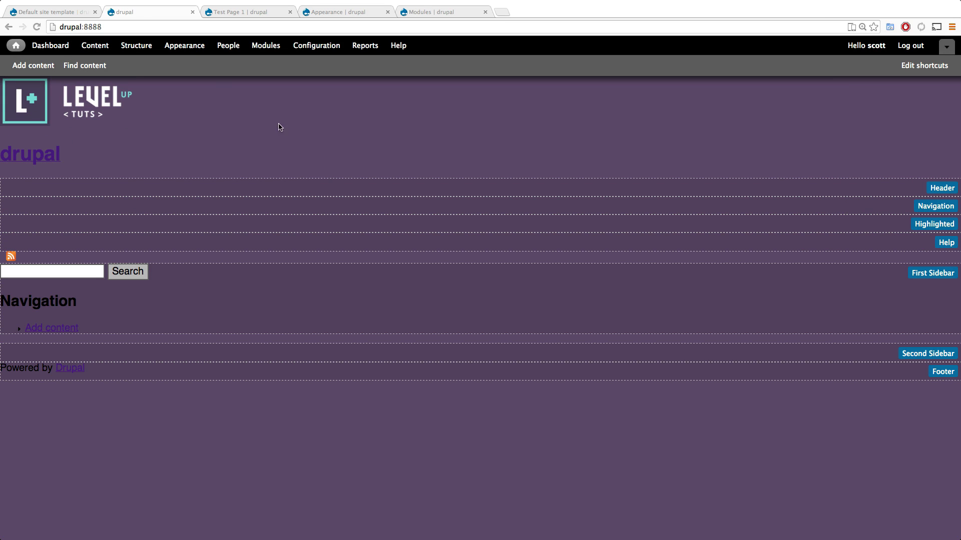
click(37, 27)
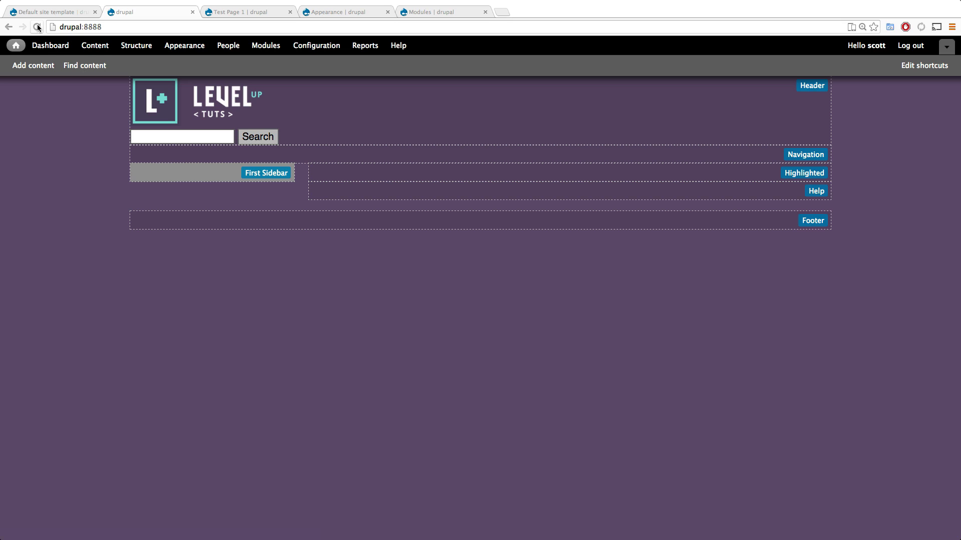
click(244, 13)
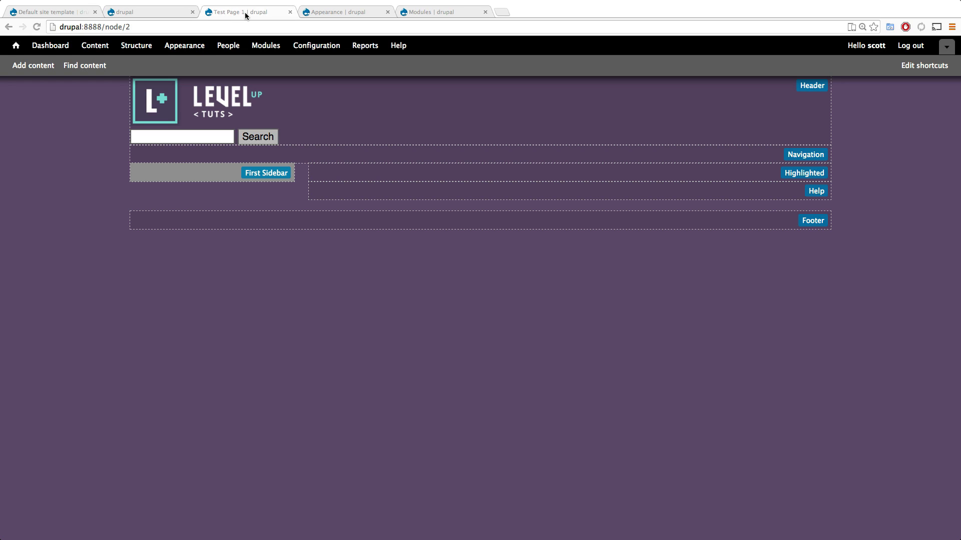